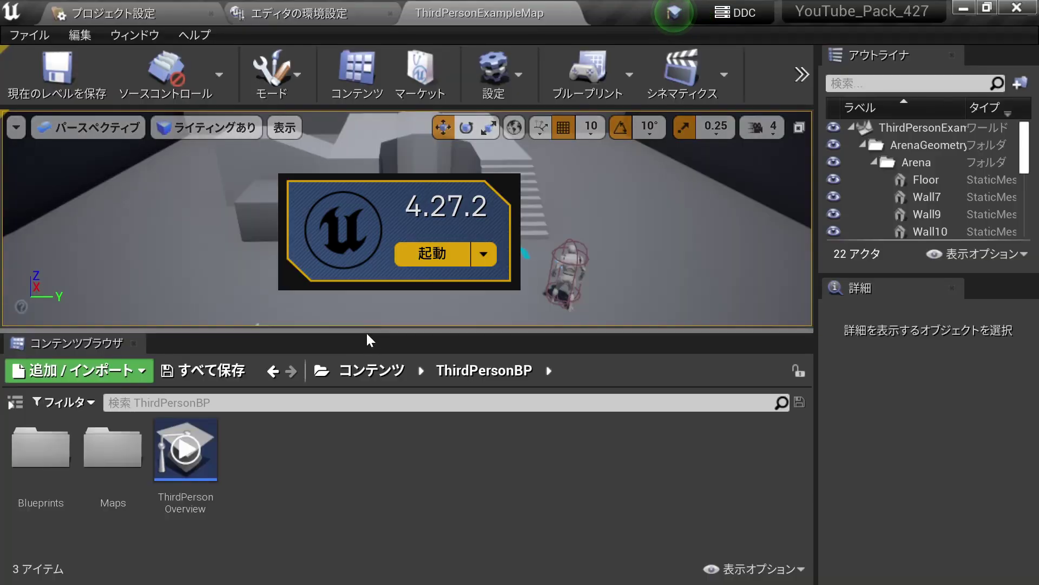
Step: Enlarge the level viewport and show the content browser folder tree (Geometry, Mannequin, ThirdPerson, ThirdPersonBP)
{"action": "left_click_drag", "start_coordinate": [365, 344], "coordinate": [366, 359]}
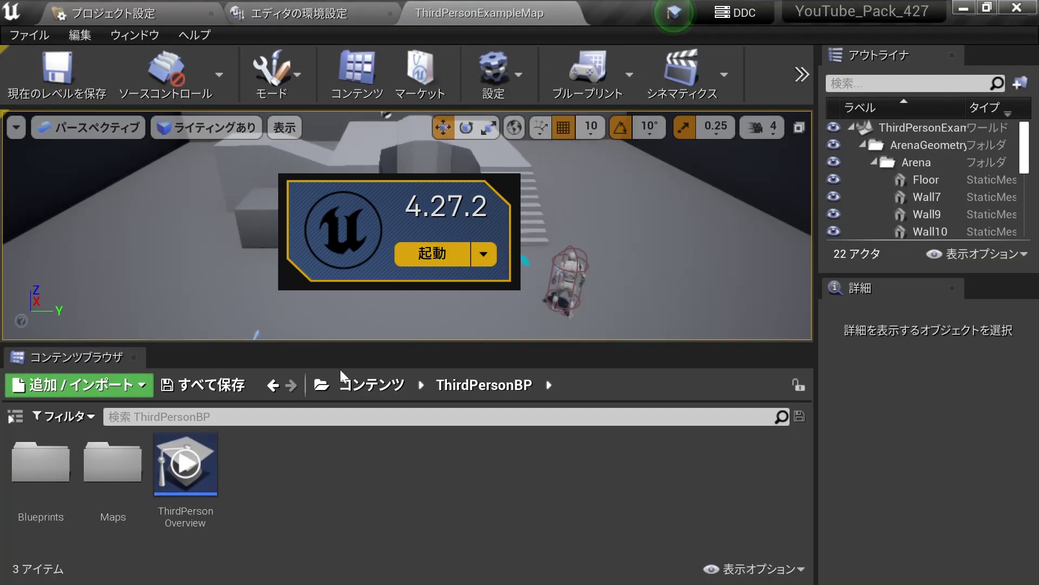
{"action": "left_click", "coordinate": [15, 416]}
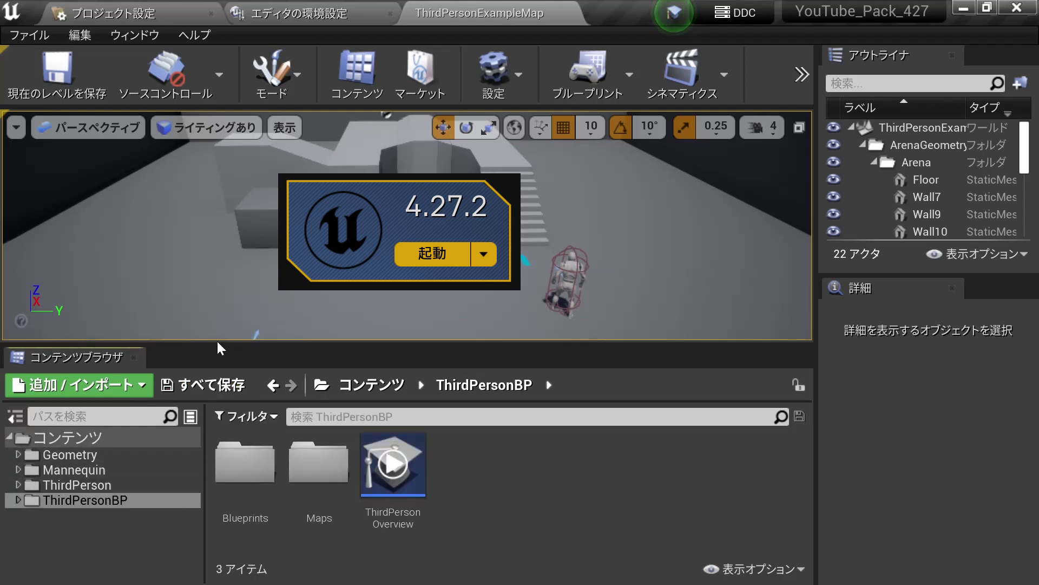
{"action": "mouse_move", "coordinate": [217, 340]}
{"action": "left_mouse_down"}
{"action": "mouse_move", "coordinate": [218, 378]}
{"action": "mouse_move", "coordinate": [219, 365]}
{"action": "left_mouse_up"}
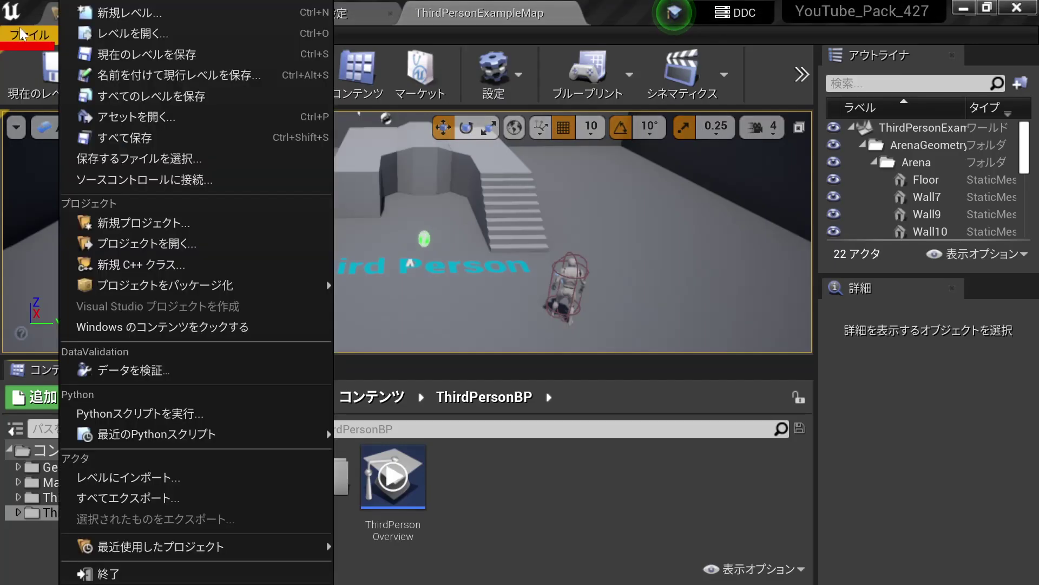
{"action": "mouse_move", "coordinate": [243, 285]}
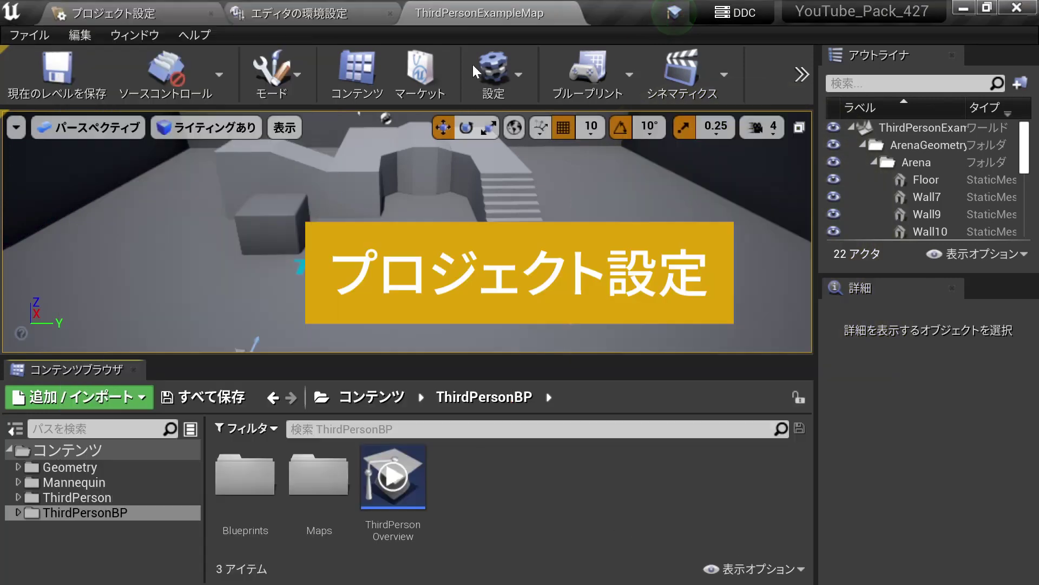
Step: Open Project Settings at the Packaging page and expand its advanced packaging options
{"action": "left_click", "coordinate": [488, 63]}
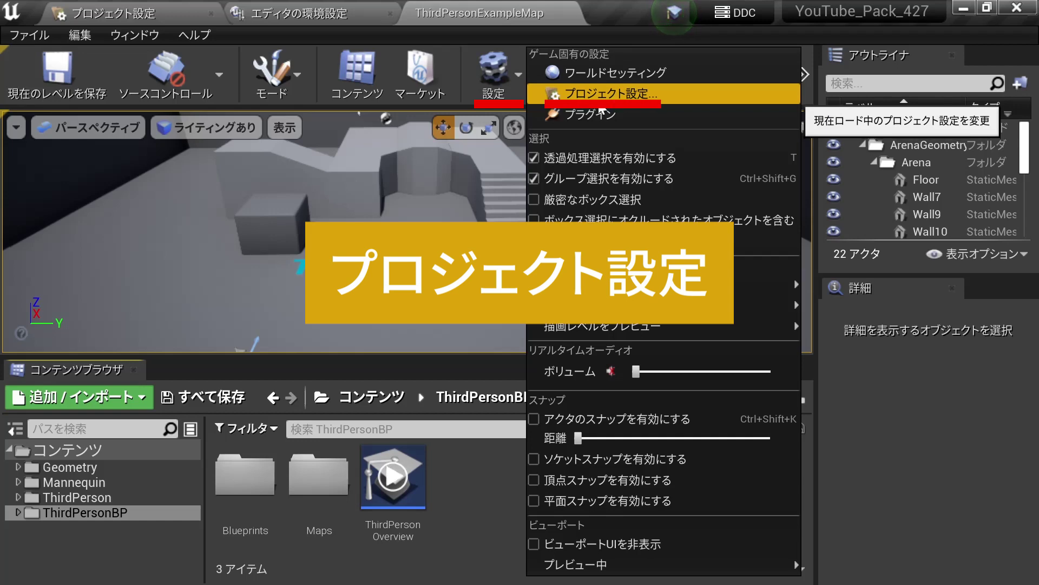
{"action": "left_click", "coordinate": [601, 100]}
{"action": "left_click", "coordinate": [80, 168]}
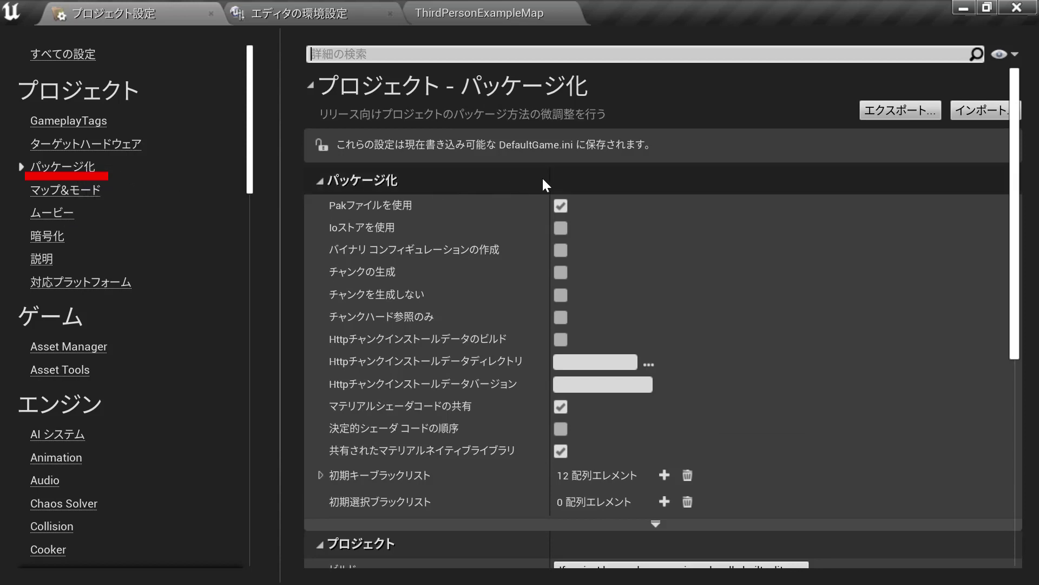
{"action": "mouse_move", "coordinate": [1016, 148]}
{"action": "left_mouse_down"}
{"action": "mouse_move", "coordinate": [1017, 196]}
{"action": "mouse_move", "coordinate": [1019, 105]}
{"action": "left_mouse_up"}
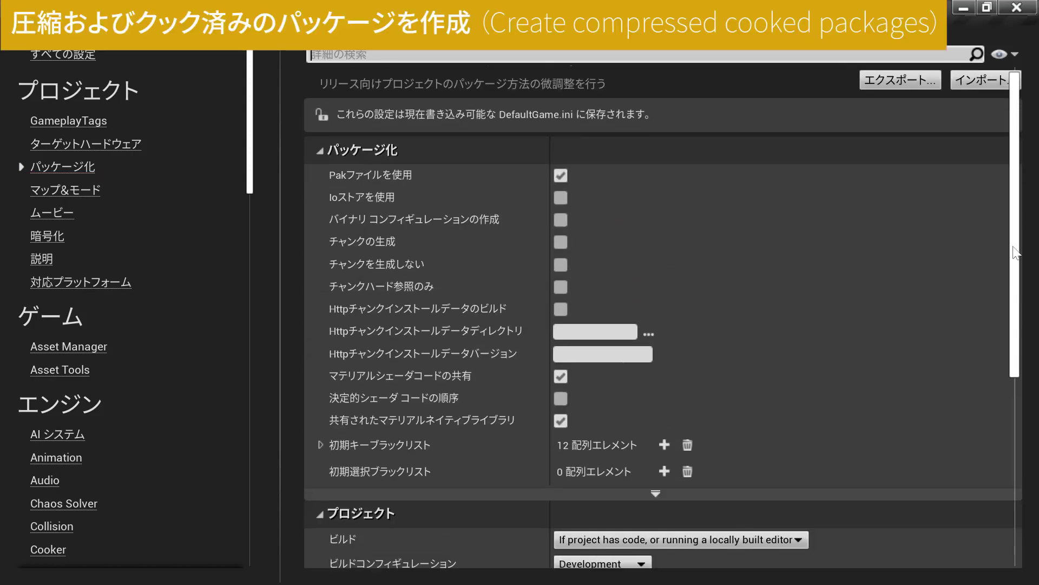
{"action": "left_click_drag", "start_coordinate": [1016, 252], "coordinate": [1005, 325]}
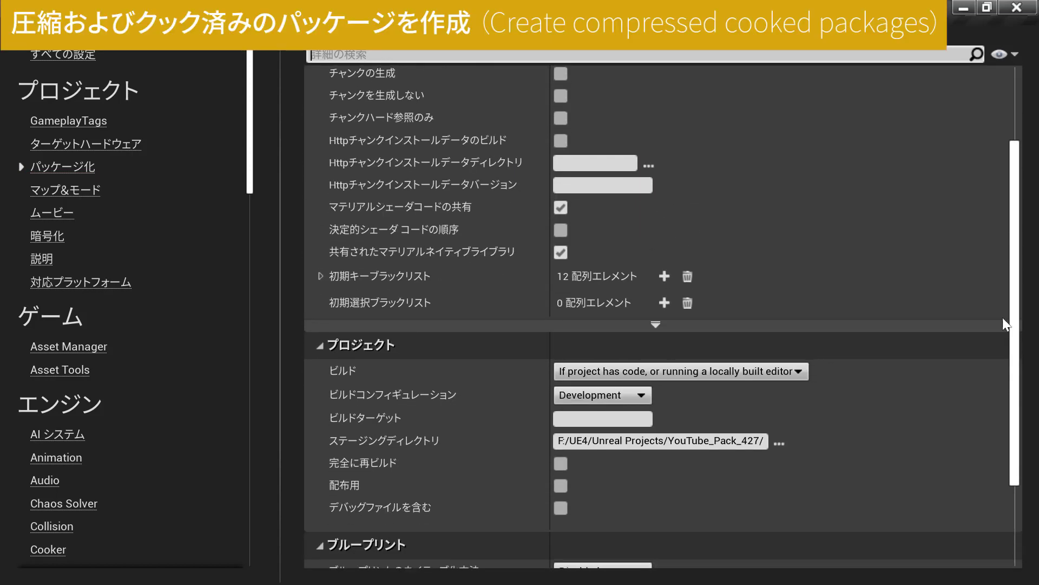
{"action": "left_click", "coordinate": [658, 325]}
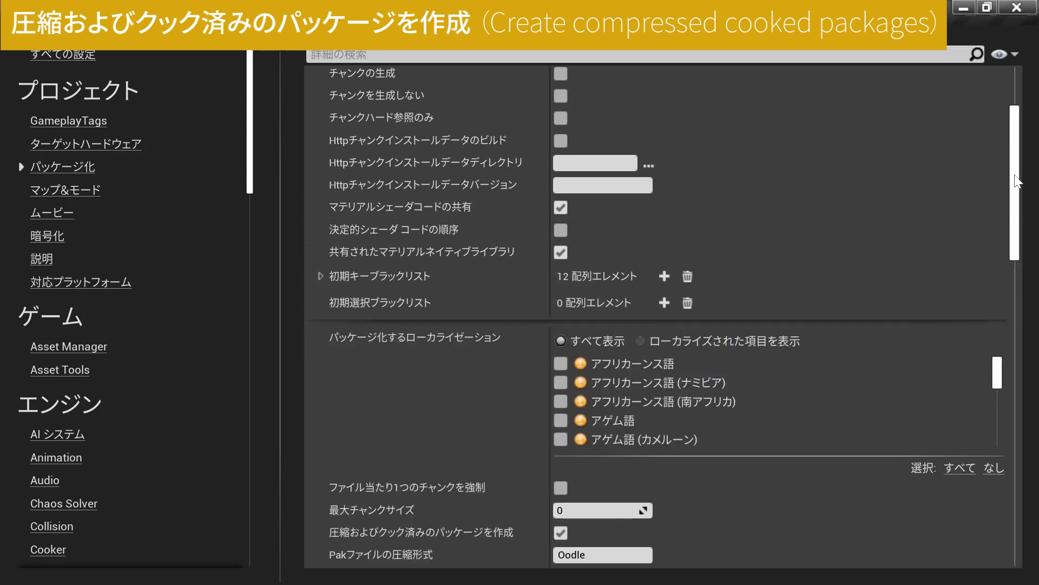
{"action": "left_click_drag", "start_coordinate": [1015, 181], "coordinate": [1016, 265]}
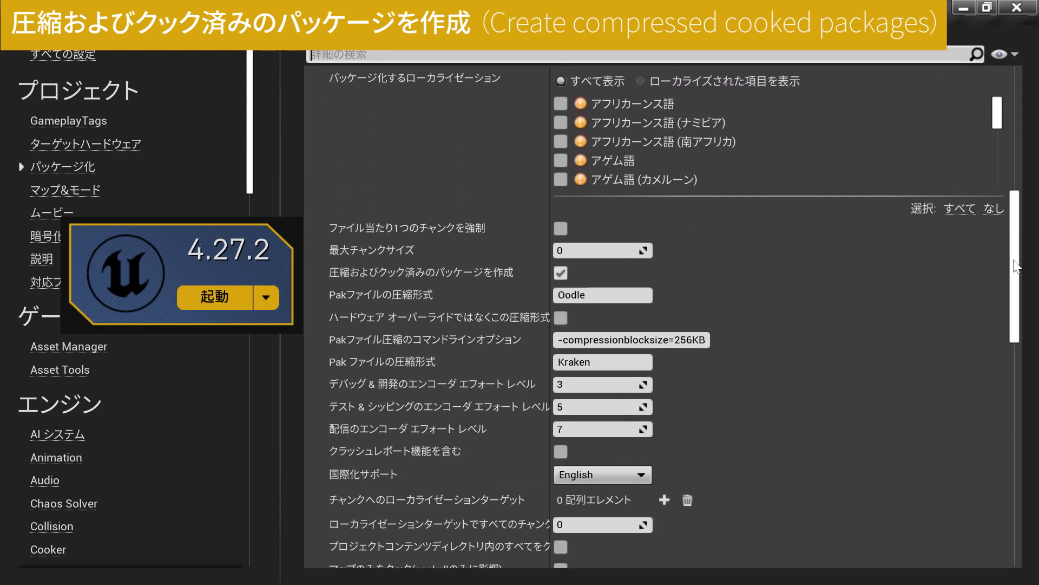
{"action": "mouse_move", "coordinate": [417, 276]}
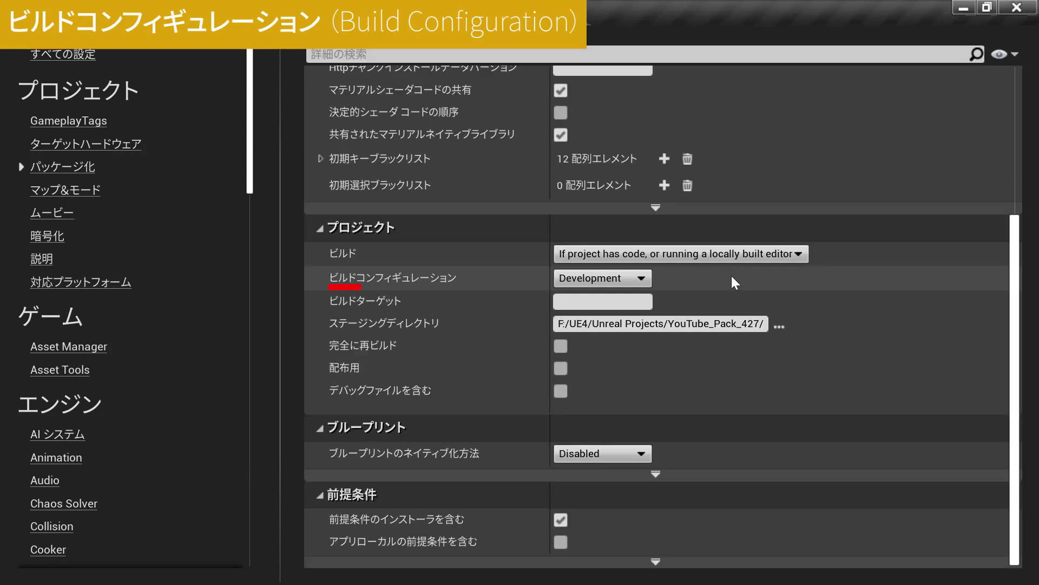
Step: Change the packaging Build Configuration from Development to Shipping
{"action": "left_click", "coordinate": [634, 278]}
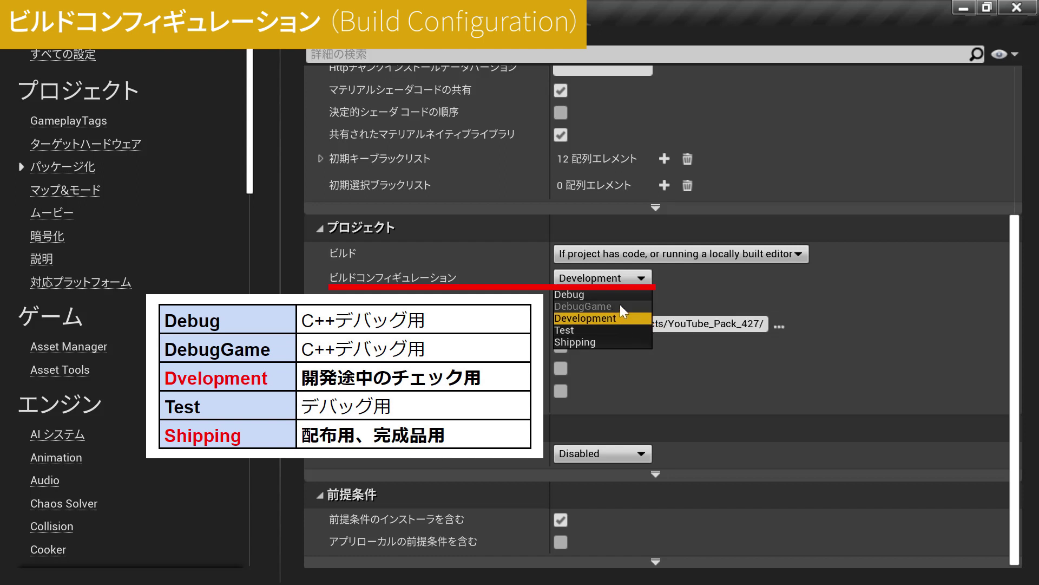
{"action": "left_click", "coordinate": [612, 344]}
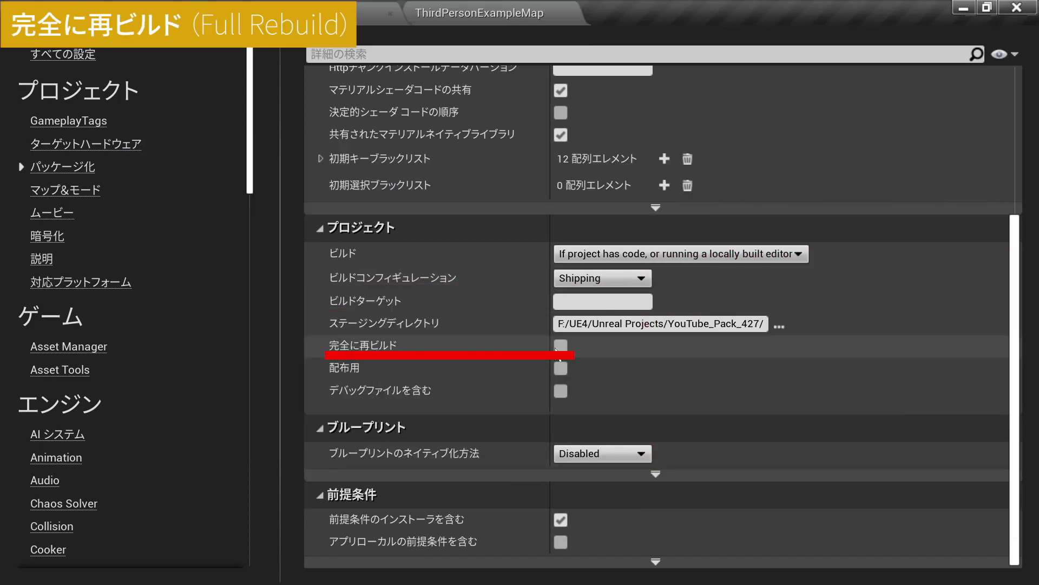
Step: Enable Full Rebuild and keep Include Prerequisites Installer checked
{"action": "left_click", "coordinate": [557, 348]}
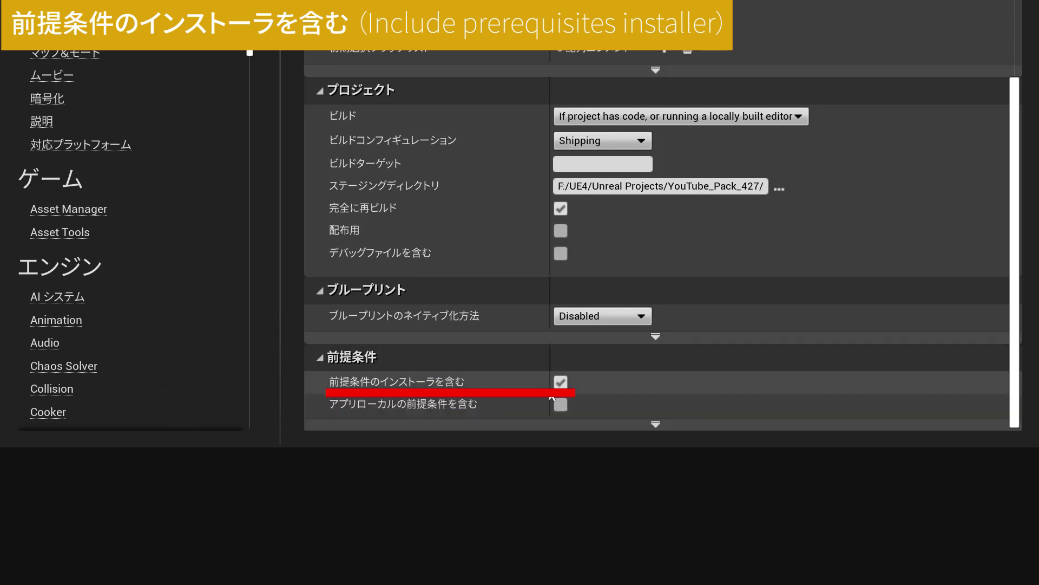
{"action": "mouse_move", "coordinate": [445, 384]}
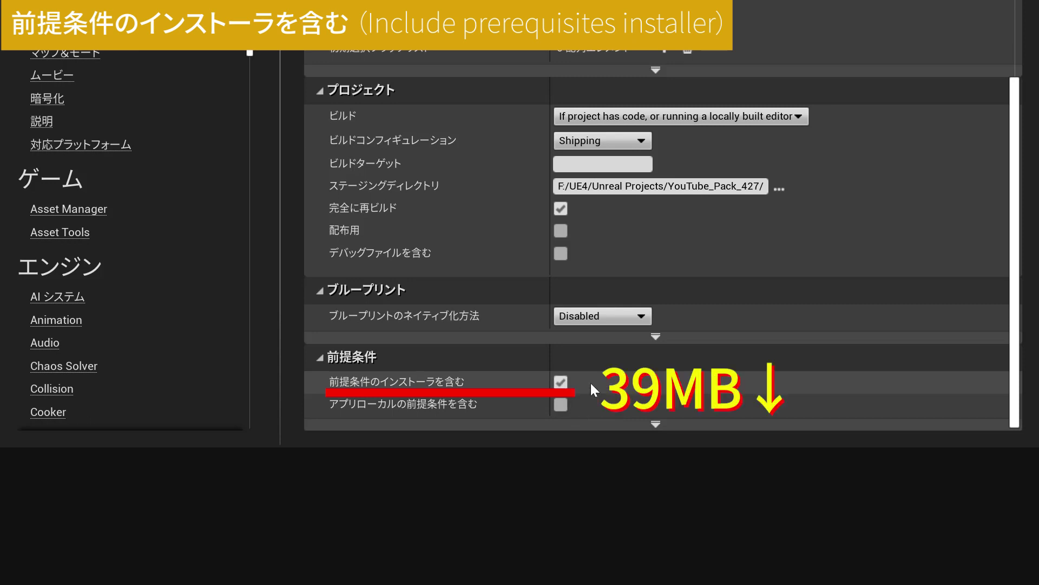
{"action": "left_click", "coordinate": [560, 382]}
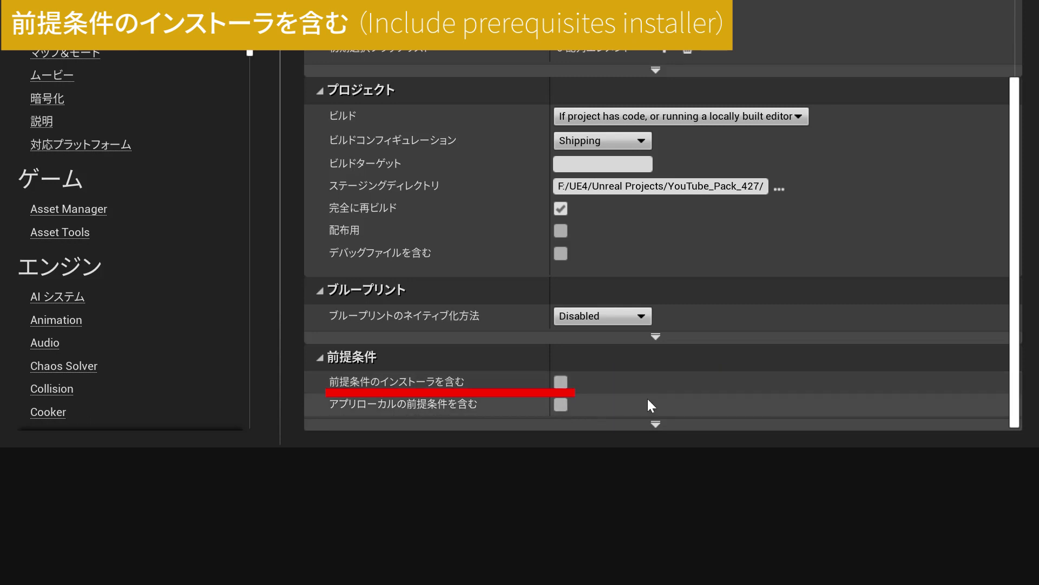
{"action": "left_click", "coordinate": [562, 382]}
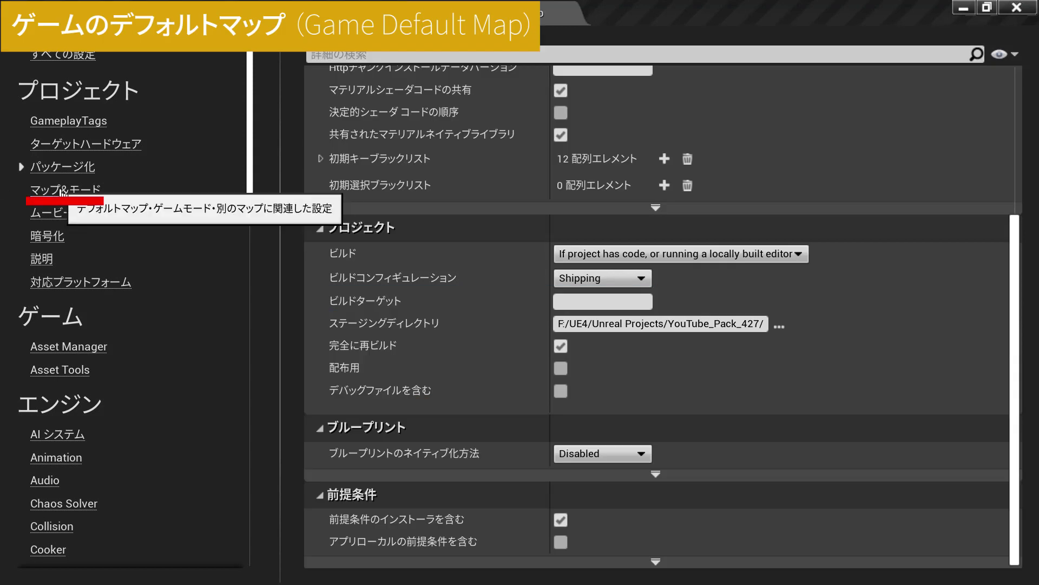
Step: Check the default maps under Maps & Modes, then look through the project Description page
{"action": "left_click", "coordinate": [63, 191]}
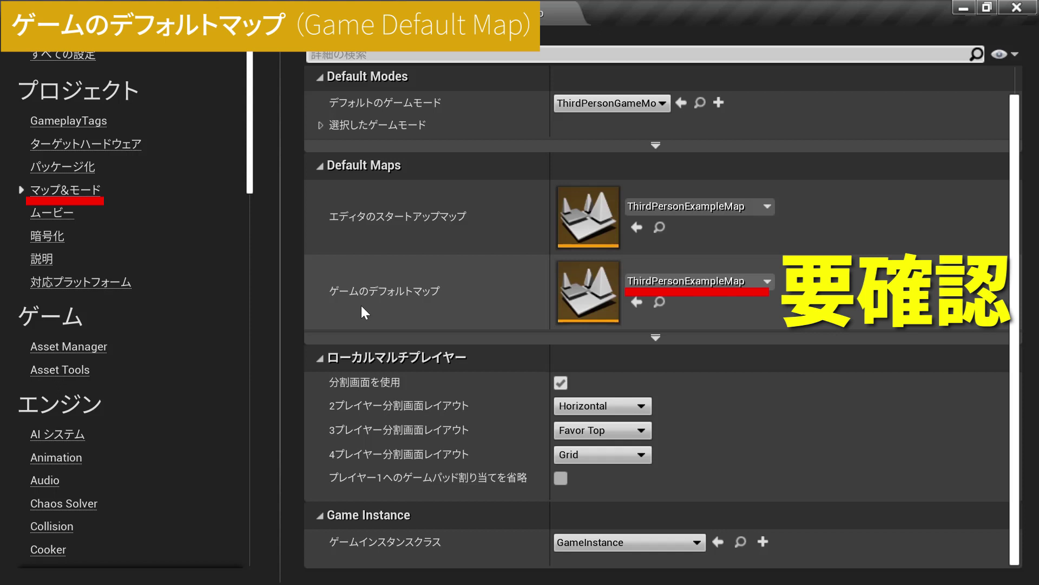
{"action": "left_click", "coordinate": [47, 261]}
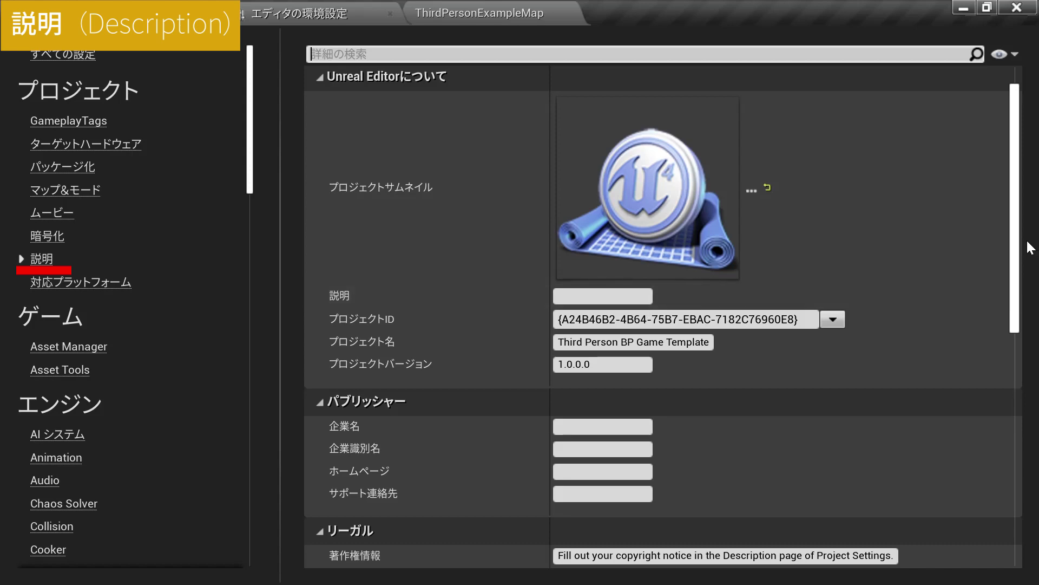
{"action": "left_click_drag", "start_coordinate": [1016, 222], "coordinate": [1015, 233]}
{"action": "left_click_drag", "start_coordinate": [1025, 279], "coordinate": [1022, 324]}
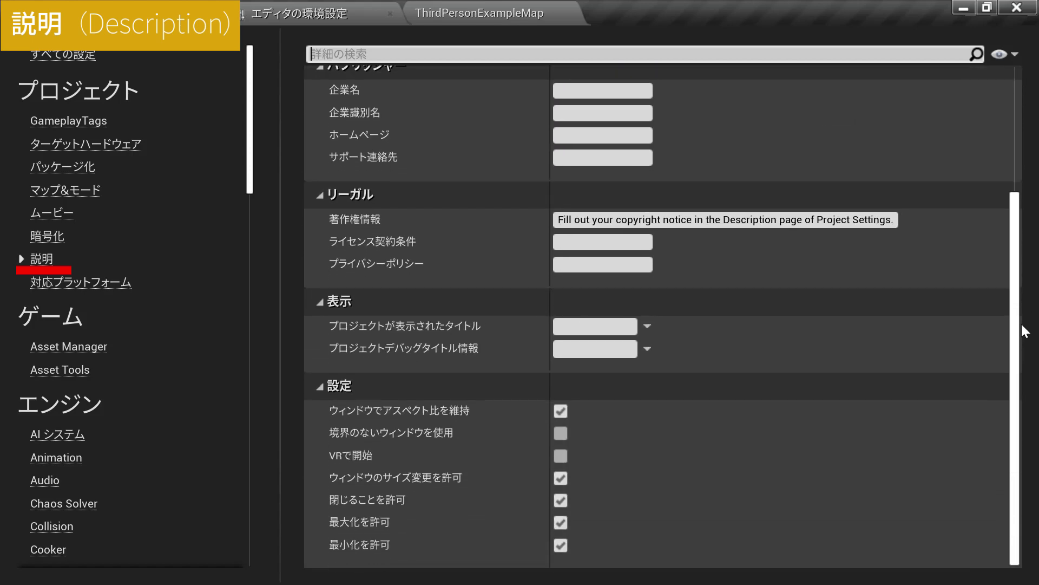
{"action": "scroll", "coordinate": [1001, 381], "scroll_direction": "up", "scroll_amount": 8}
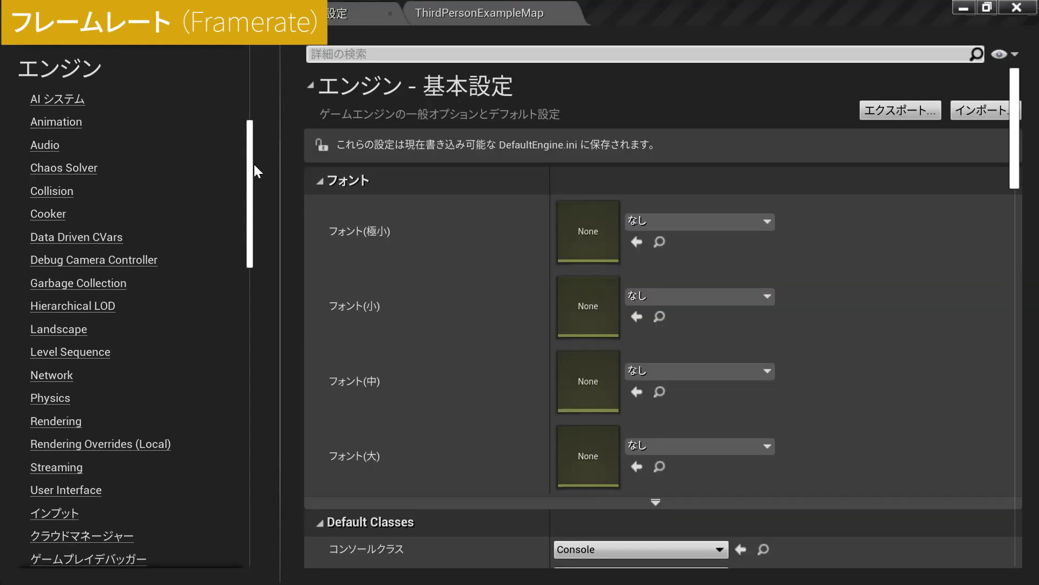
Step: In Engine General Settings, enable Smooth Frame Rate and leave Use Fixed Frame Rate off
{"action": "scroll", "coordinate": [255, 164], "scroll_direction": "down", "scroll_amount": 10}
{"action": "scroll", "coordinate": [254, 263], "scroll_direction": "down", "scroll_amount": 2}
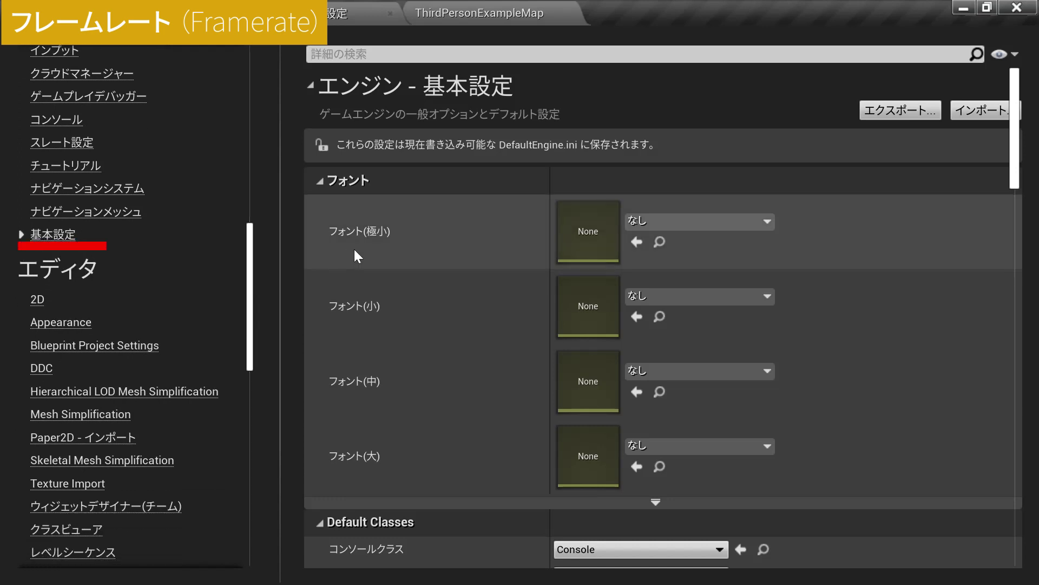
{"action": "scroll", "coordinate": [410, 249], "scroll_direction": "down", "scroll_amount": 15}
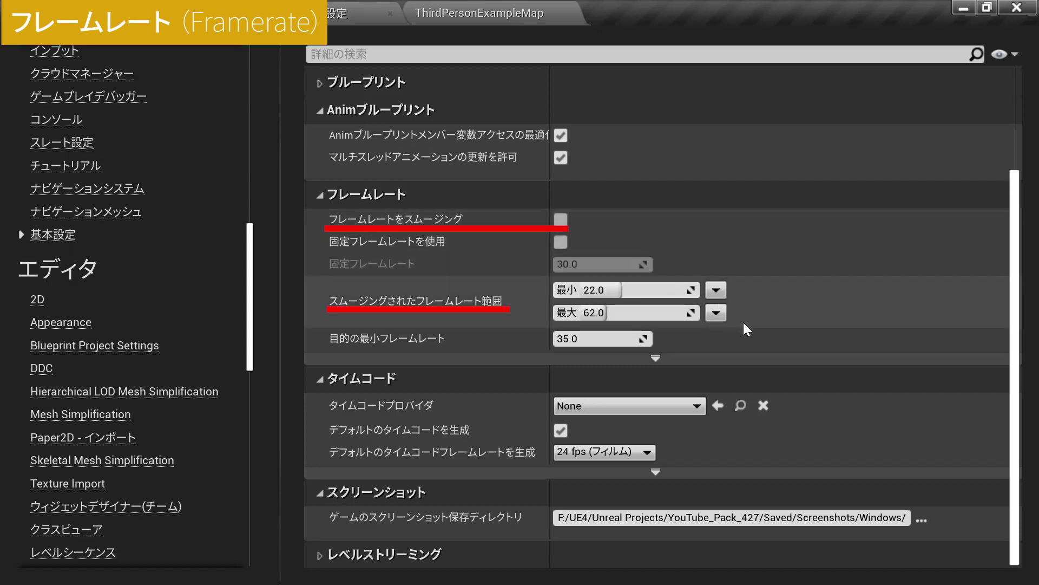
{"action": "left_click", "coordinate": [561, 219]}
{"action": "left_click", "coordinate": [562, 243]}
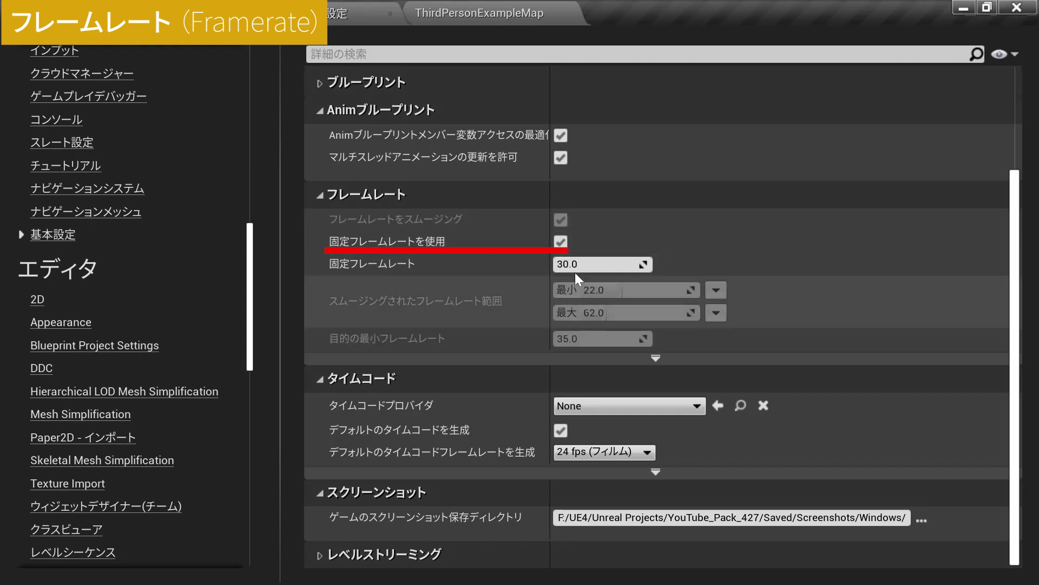
{"action": "left_click", "coordinate": [561, 242]}
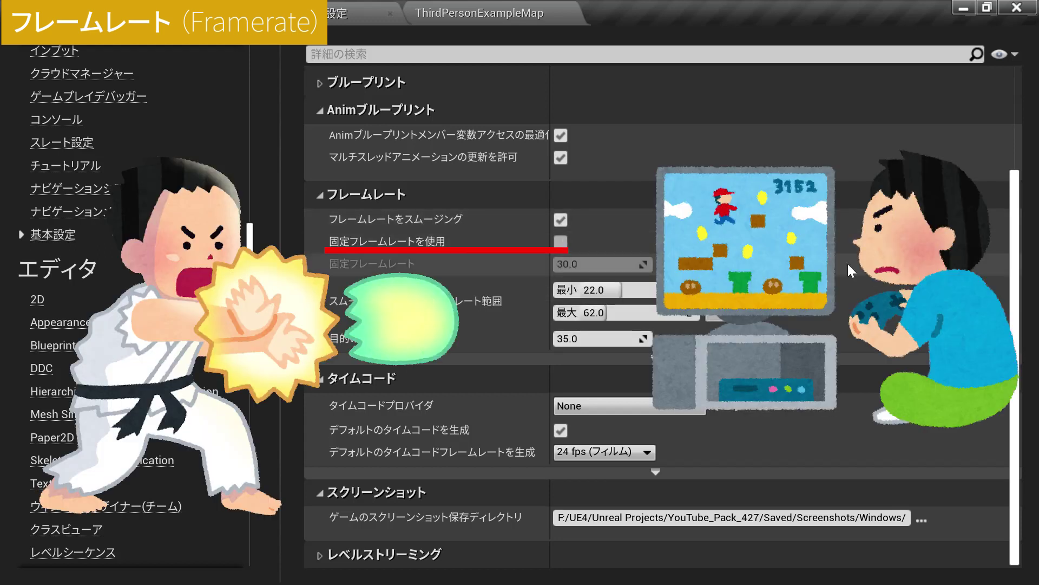
{"action": "left_click", "coordinate": [561, 242]}
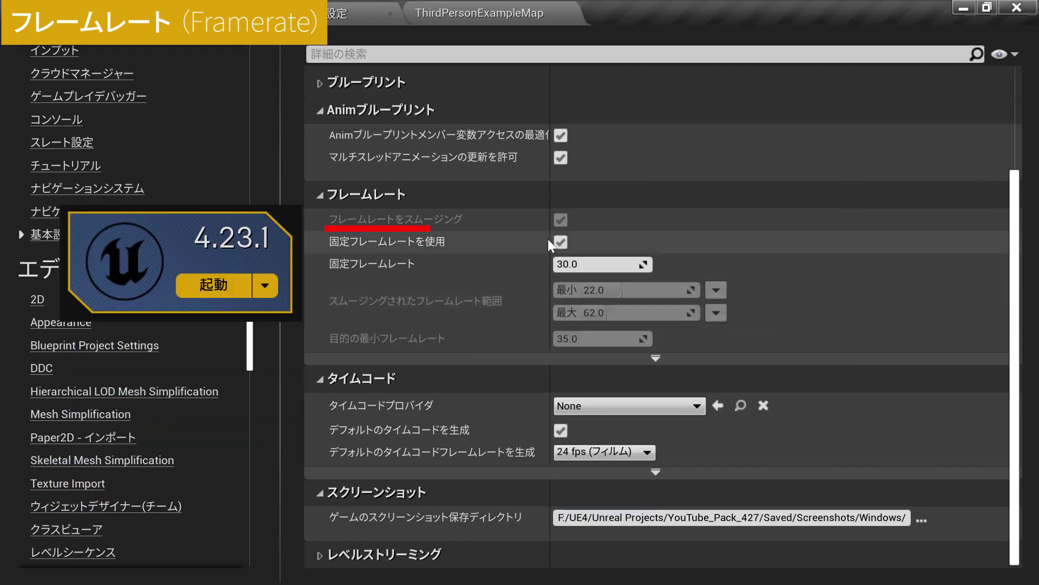
{"action": "left_click", "coordinate": [561, 240]}
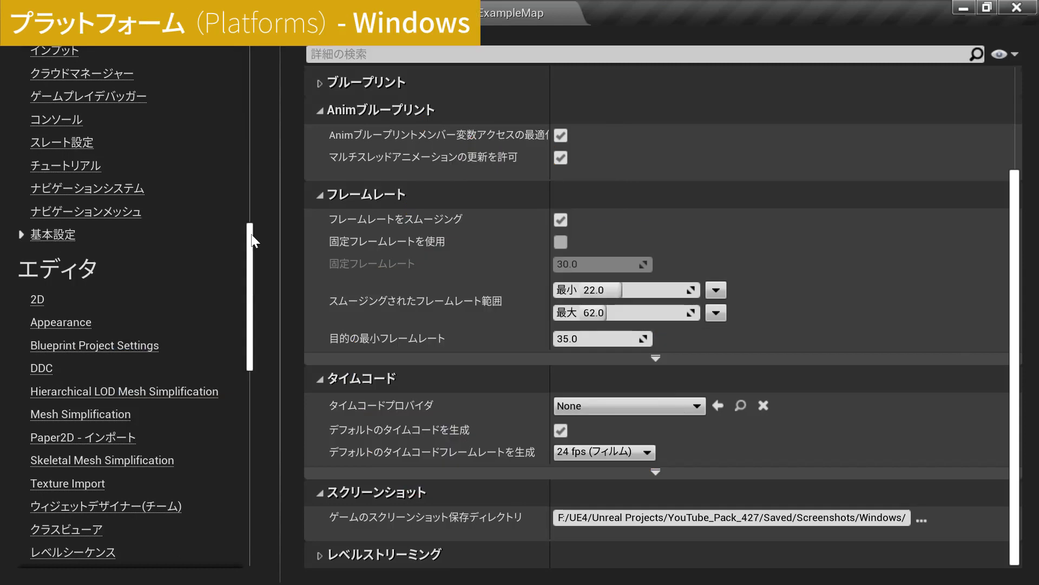
{"action": "left_click_drag", "start_coordinate": [252, 240], "coordinate": [252, 361]}
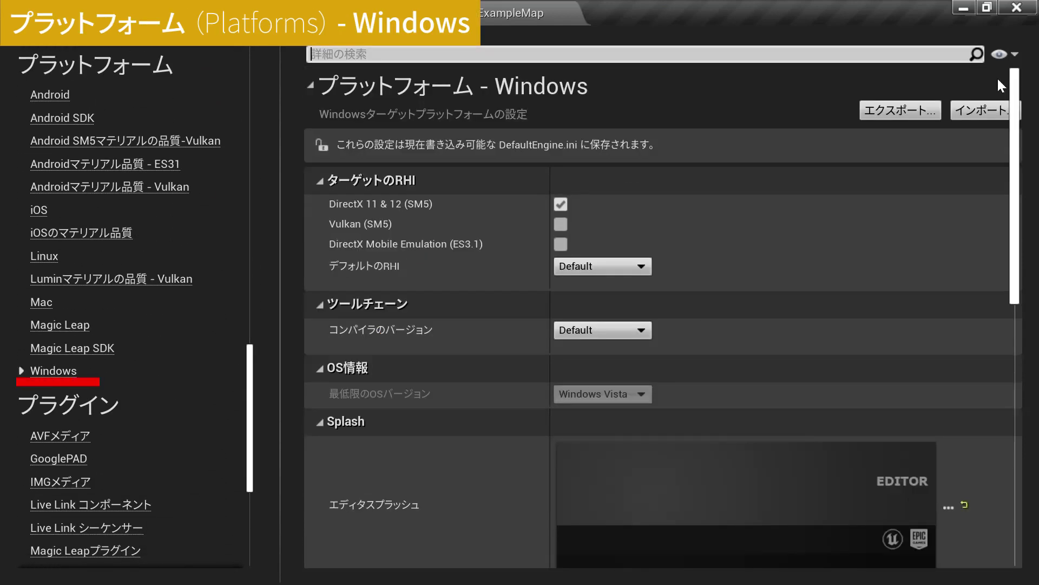
Step: Look over the Windows platform Splash and Icon settings
{"action": "scroll", "coordinate": [997, 85], "scroll_direction": "down", "scroll_amount": 8}
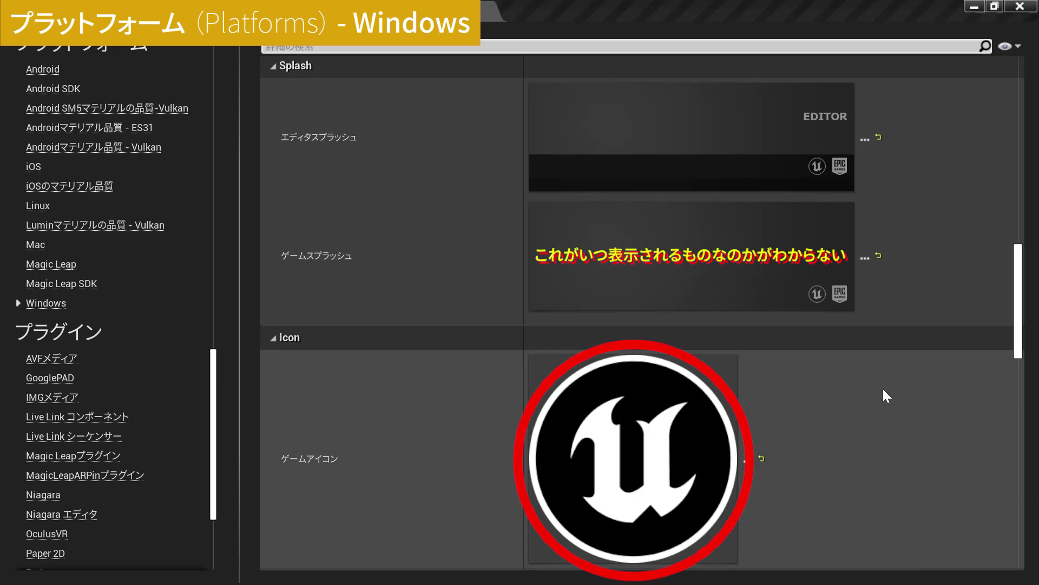
{"action": "left_click_drag", "start_coordinate": [1023, 313], "coordinate": [1023, 110]}
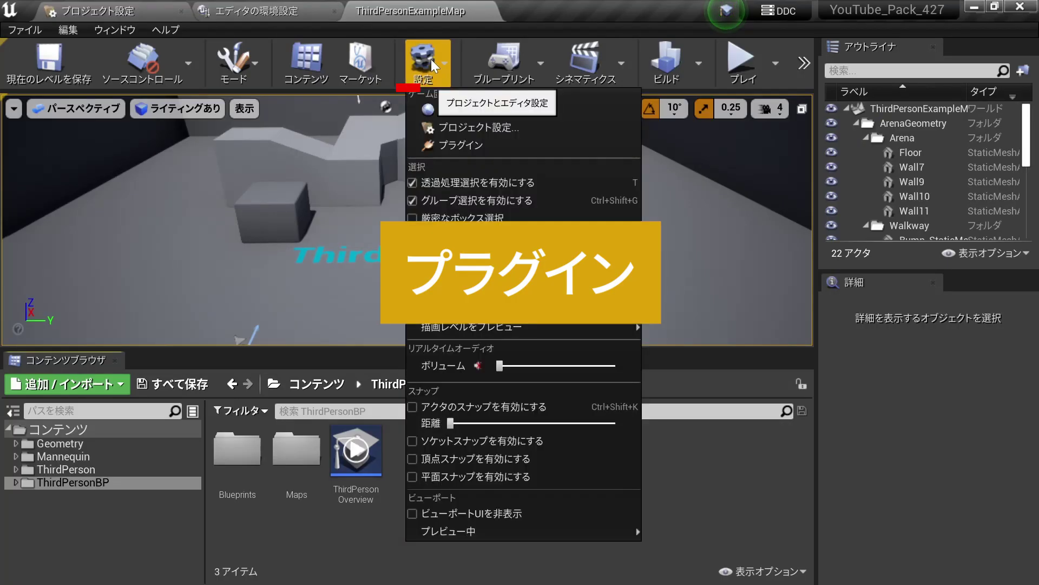
Step: Open the Plugins browser showing only enabled plugins and browse the list
{"action": "left_click", "coordinate": [520, 146]}
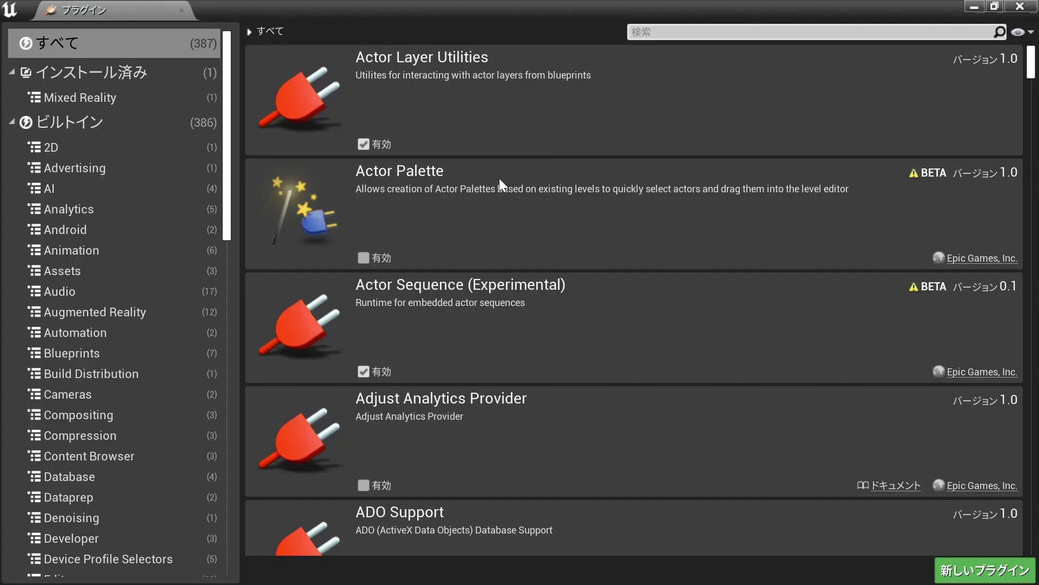
{"action": "left_click", "coordinate": [1018, 32]}
{"action": "left_click", "coordinate": [974, 60]}
{"action": "scroll", "coordinate": [782, 208], "scroll_direction": "down", "scroll_amount": 2}
{"action": "scroll", "coordinate": [778, 202], "scroll_direction": "down", "scroll_amount": 5}
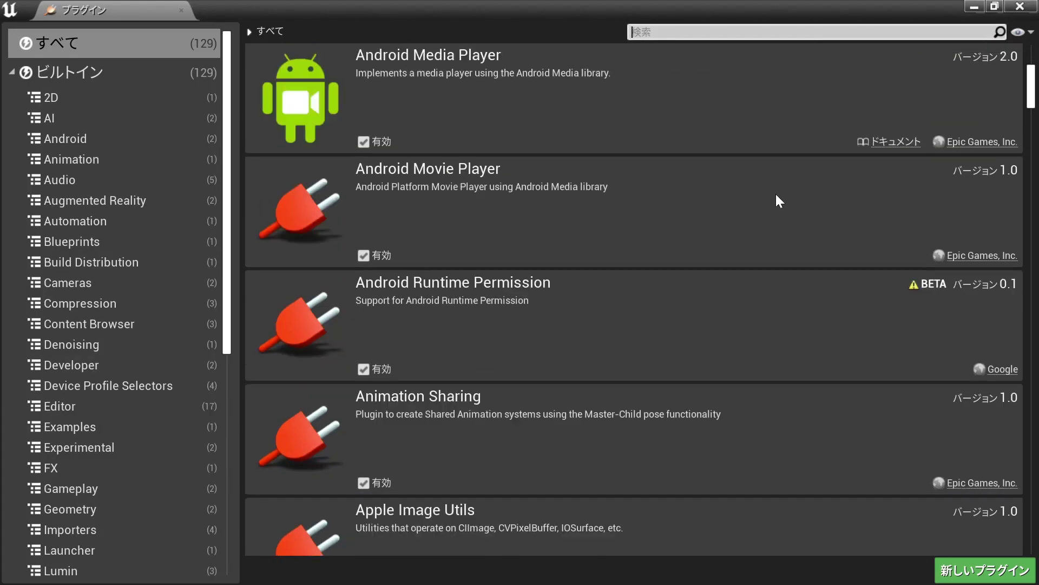
{"action": "scroll", "coordinate": [778, 201], "scroll_direction": "down", "scroll_amount": 5}
{"action": "scroll", "coordinate": [779, 200], "scroll_direction": "down", "scroll_amount": 5}
{"action": "scroll", "coordinate": [777, 201], "scroll_direction": "down", "scroll_amount": 5}
{"action": "scroll", "coordinate": [774, 200], "scroll_direction": "down", "scroll_amount": 5}
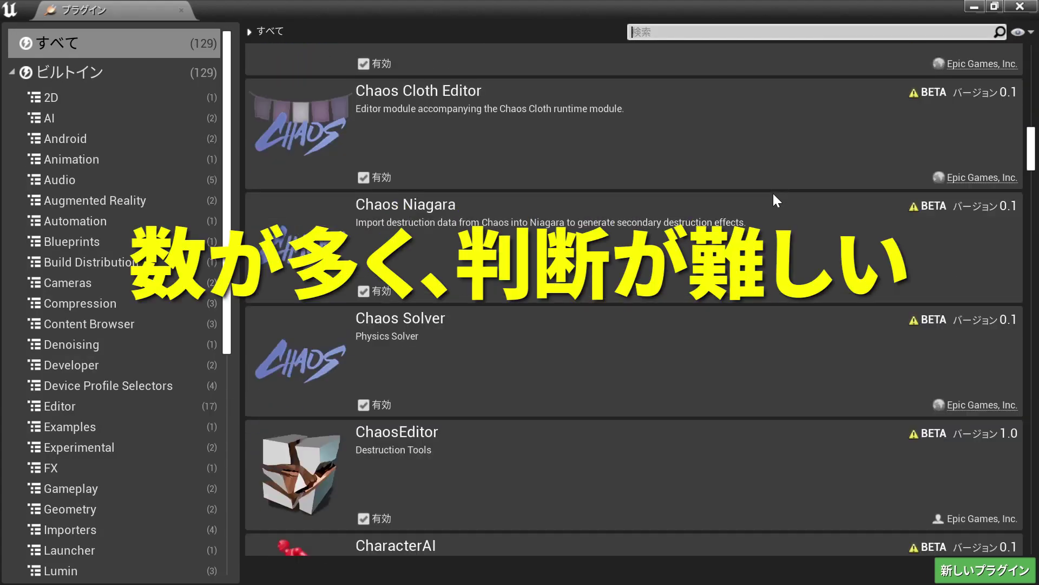
{"action": "scroll", "coordinate": [774, 200], "scroll_direction": "down", "scroll_amount": 5}
{"action": "scroll", "coordinate": [775, 200], "scroll_direction": "down", "scroll_amount": 3}
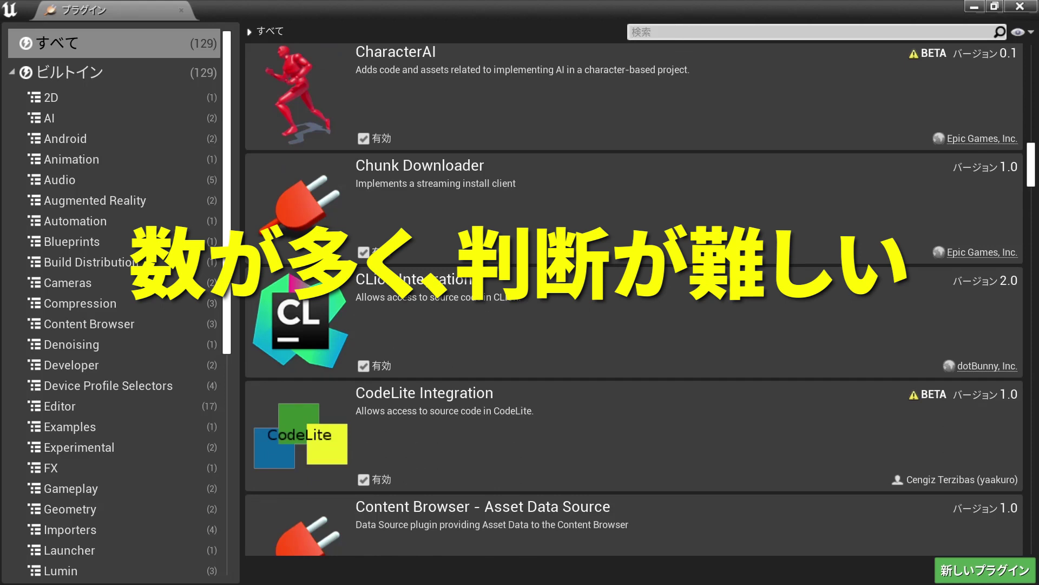
Step: Disable the Oculus VR, OpenXR (with hand and eye tracking) and SteamVR plugins, then restart
{"action": "type", "text": "vr"}
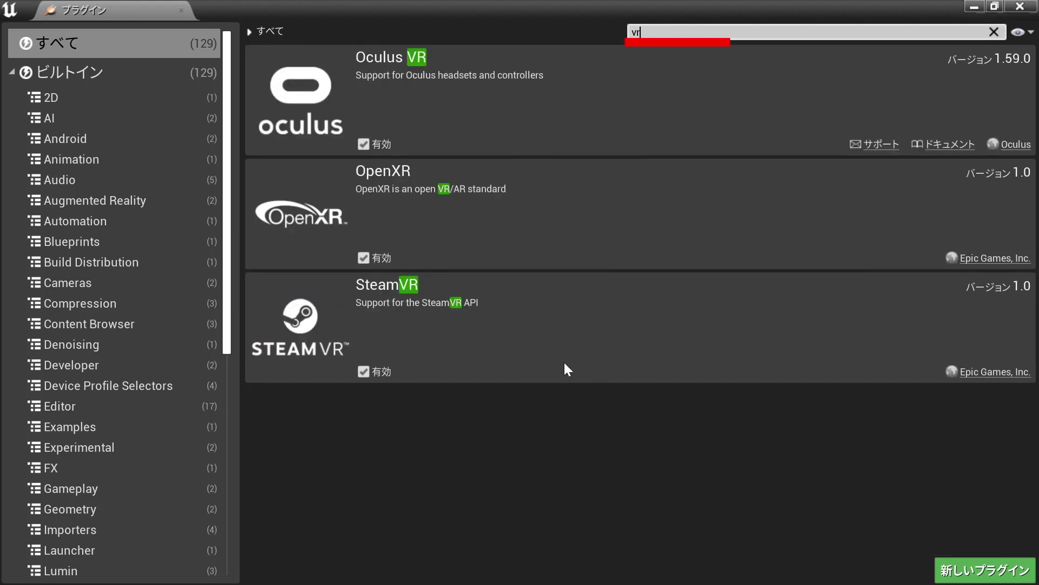
{"action": "left_click", "coordinate": [366, 143]}
{"action": "left_click", "coordinate": [363, 258]}
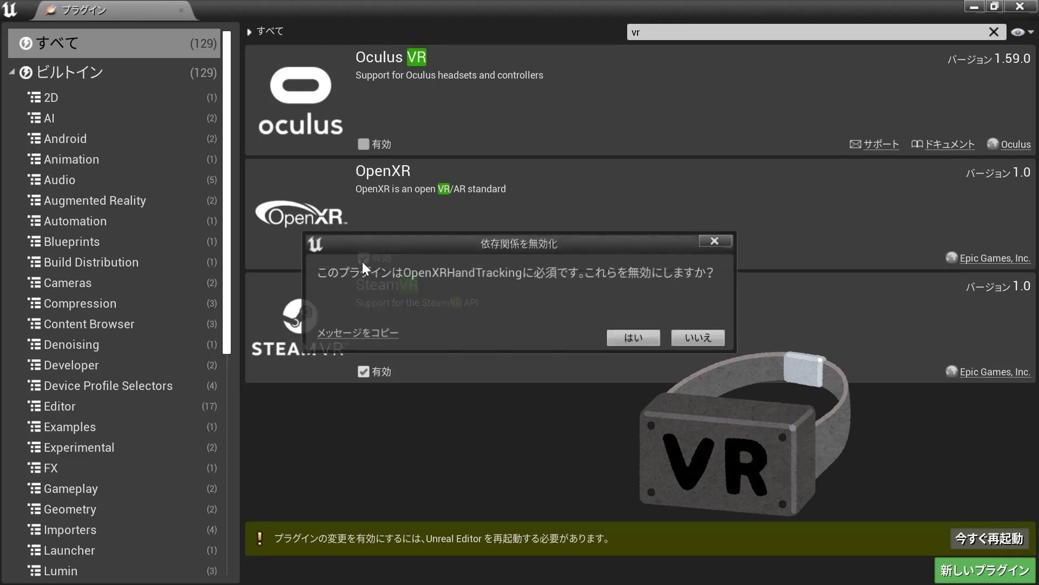
{"action": "left_click", "coordinate": [649, 338]}
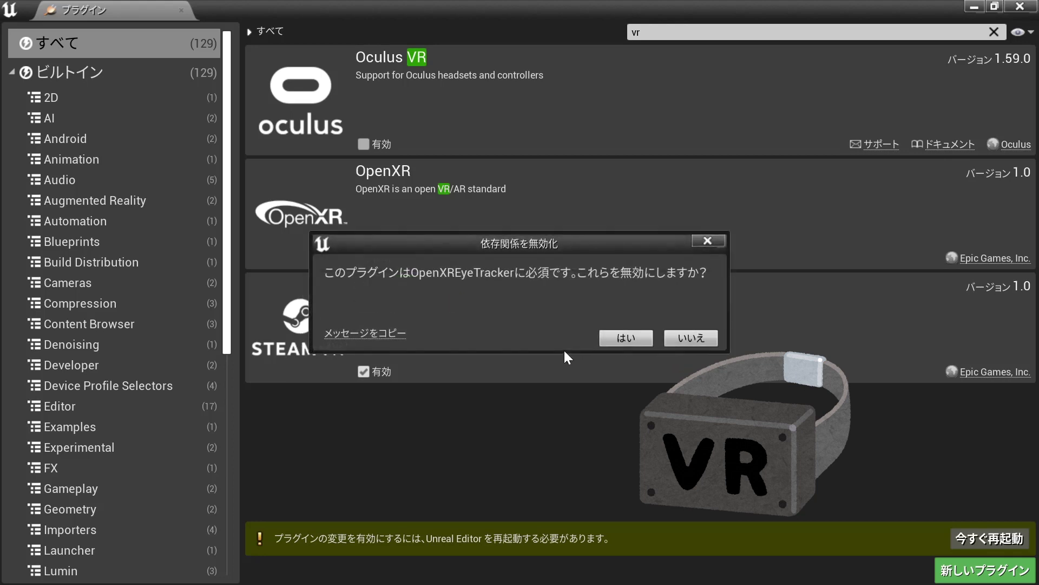
{"action": "left_click", "coordinate": [625, 339]}
{"action": "left_click", "coordinate": [363, 371]}
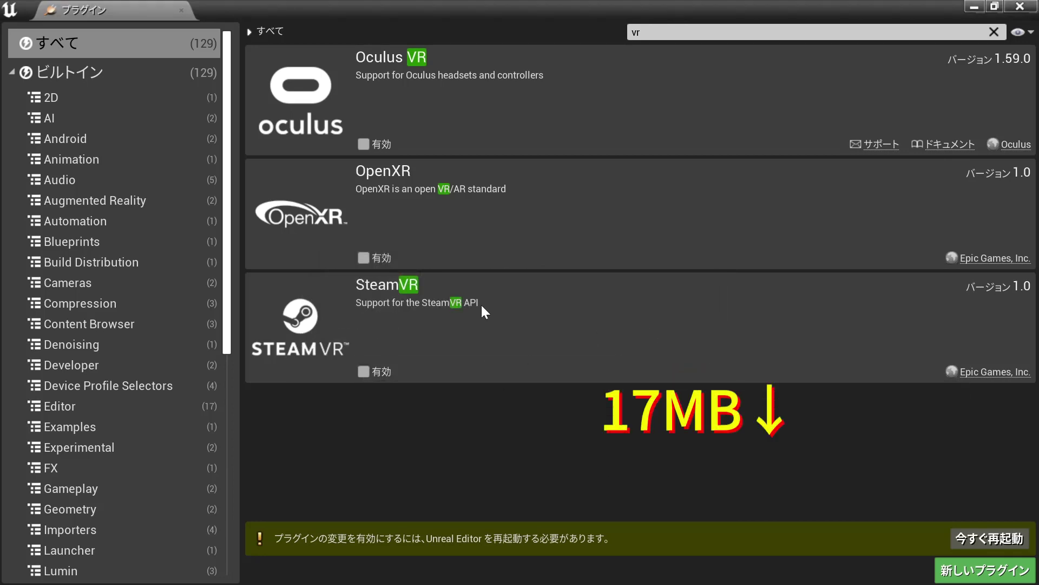
{"action": "left_click", "coordinate": [961, 534]}
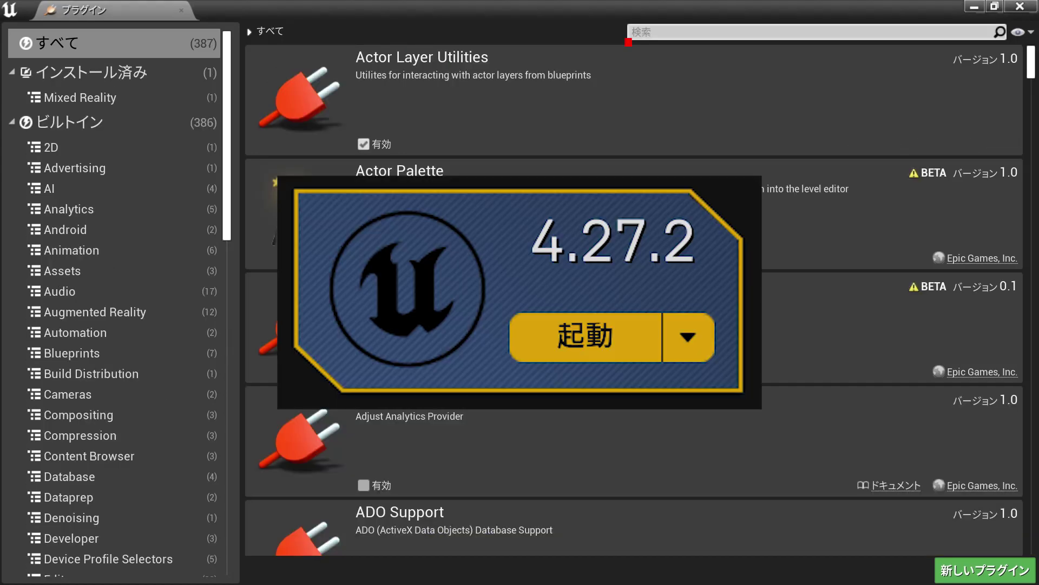
Step: Find the OpenImageDenoise plugin with 'openimage' and leave it disabled
{"action": "type", "text": "open"}
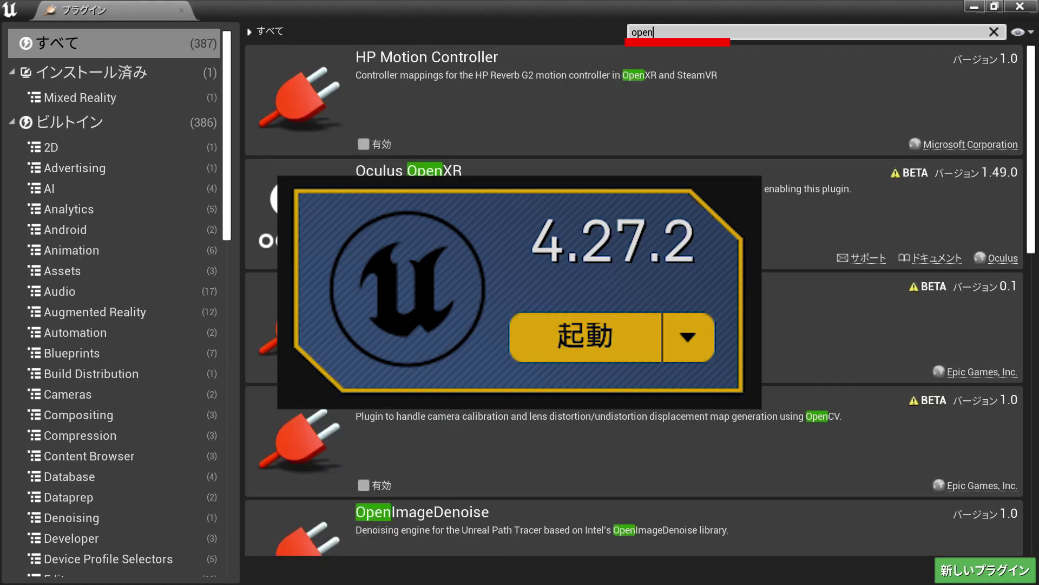
{"action": "type", "text": "image"}
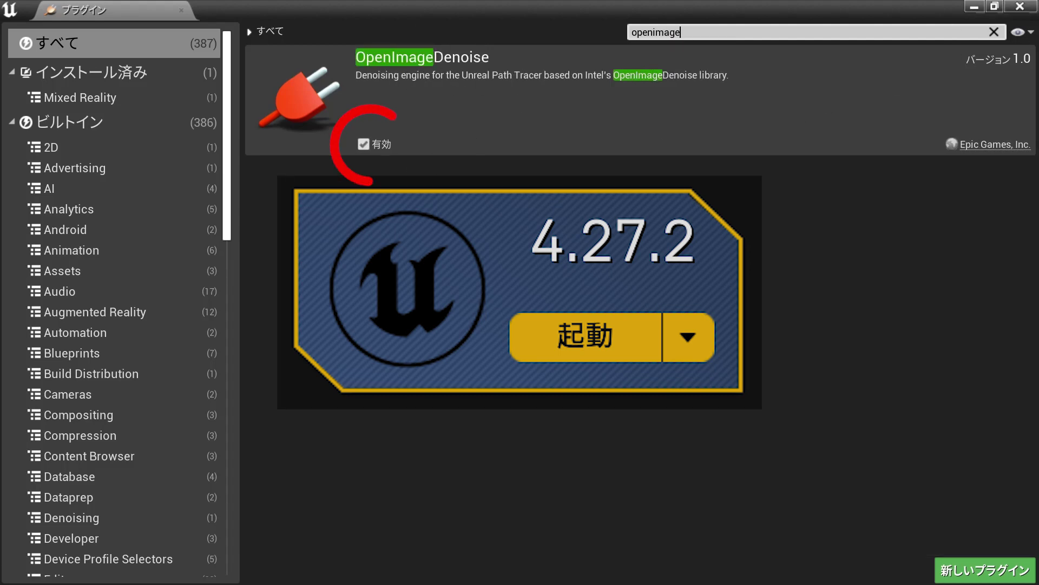
{"action": "left_click", "coordinate": [364, 145]}
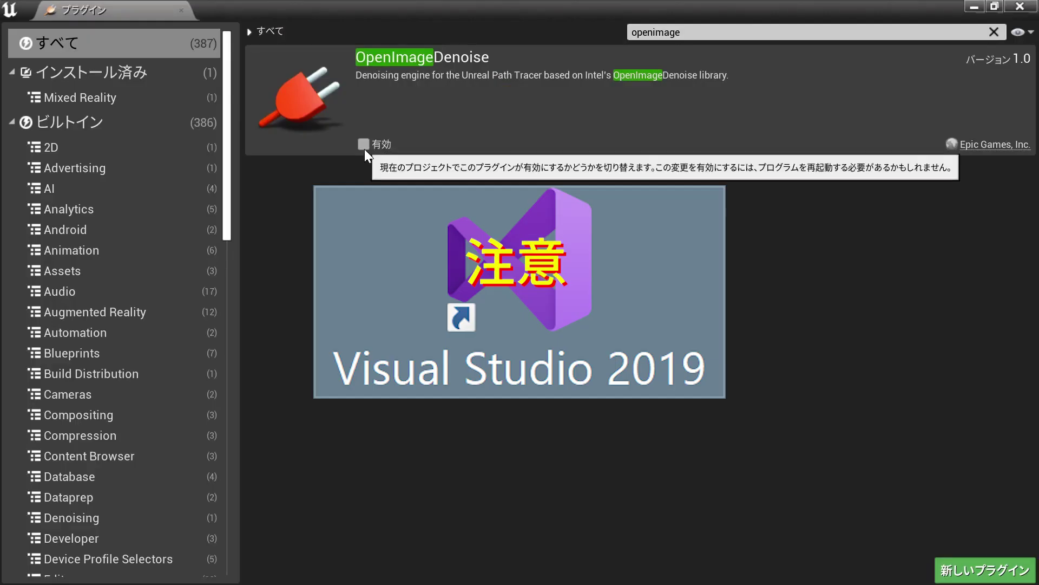
{"action": "left_click", "coordinate": [363, 144]}
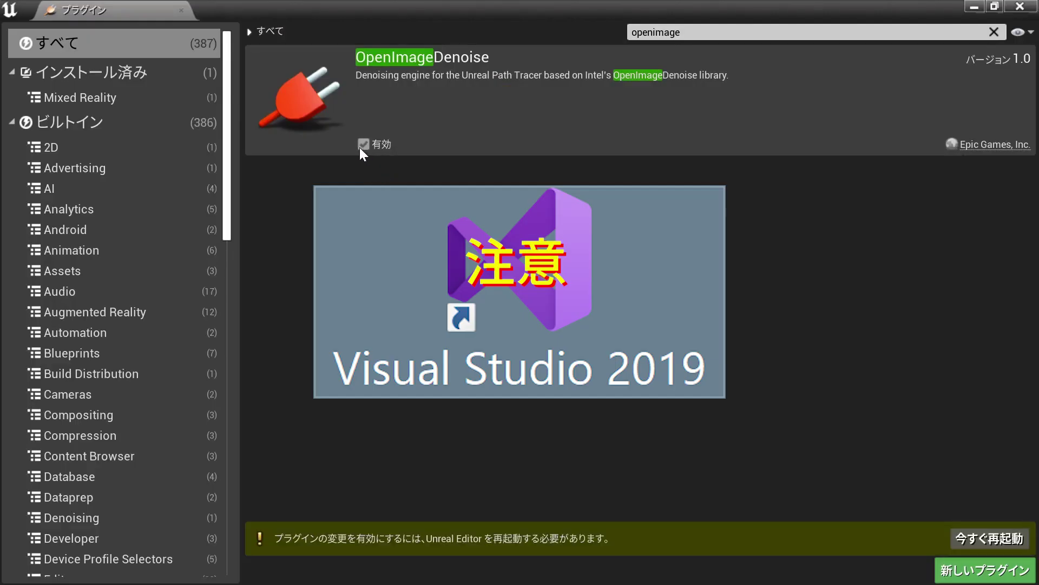
{"action": "left_click", "coordinate": [360, 145]}
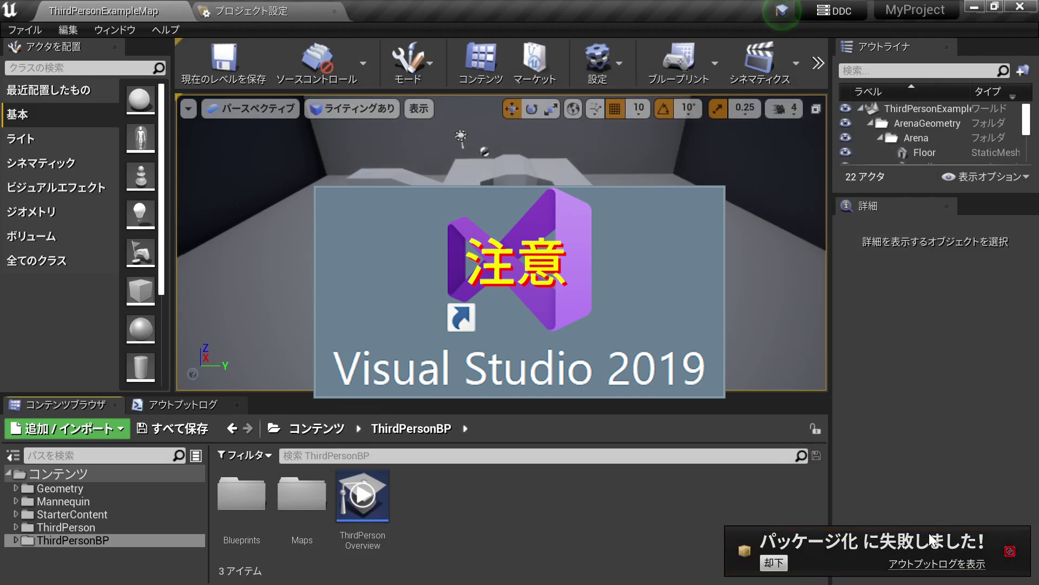
Step: Review the BUILD FAILED log and install Visual Studio 2019 for C++ support
{"action": "left_click", "coordinate": [959, 564]}
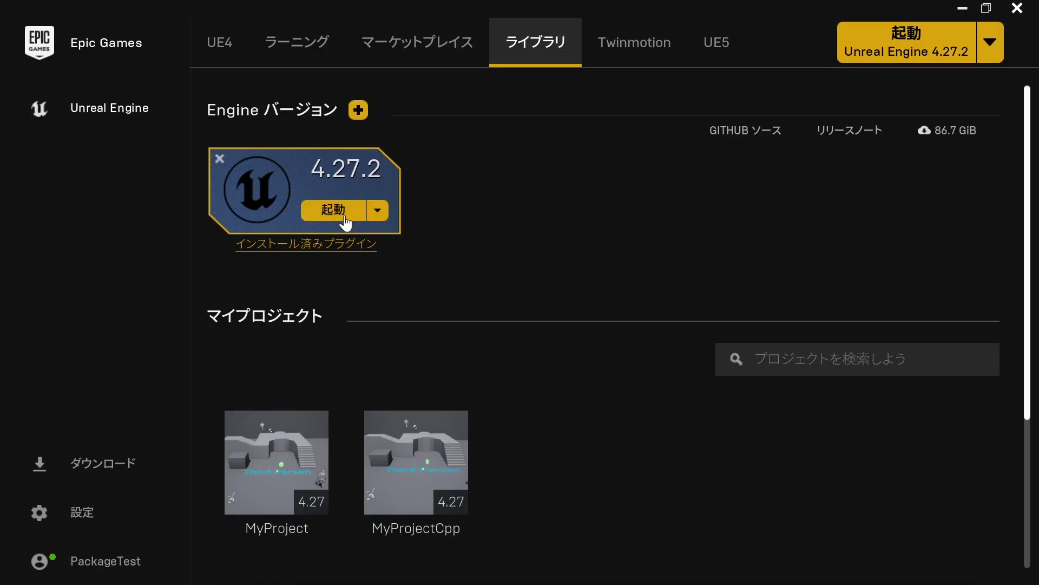
{"action": "left_click", "coordinate": [344, 217]}
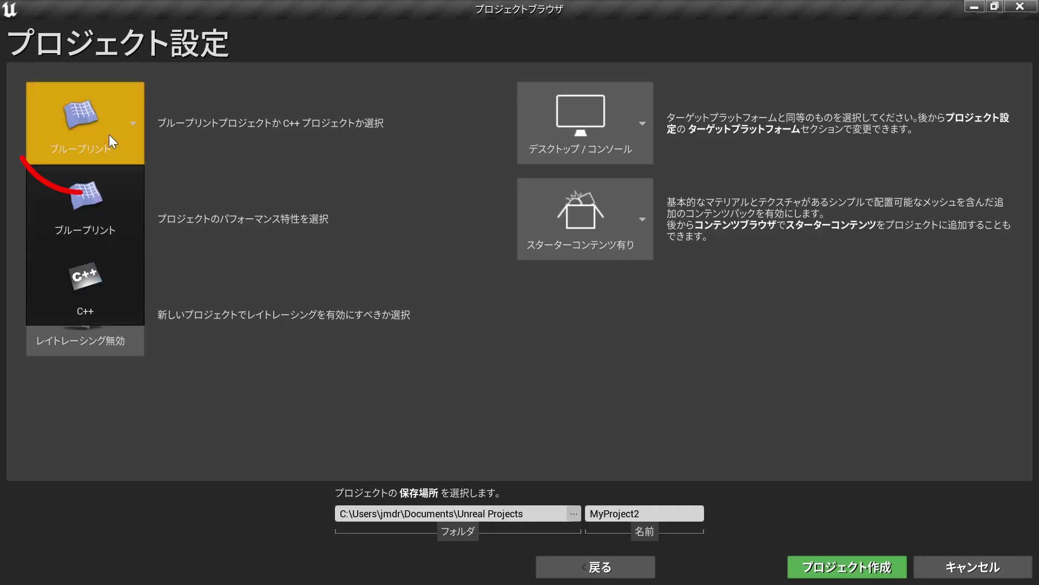
{"action": "left_click", "coordinate": [109, 134]}
{"action": "left_click", "coordinate": [87, 272]}
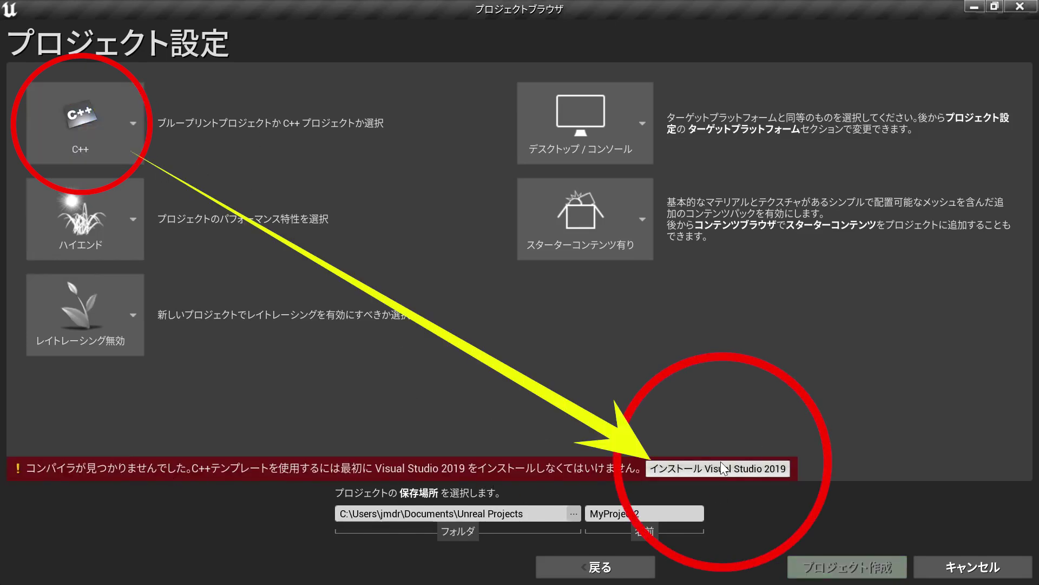
{"action": "left_click", "coordinate": [733, 469]}
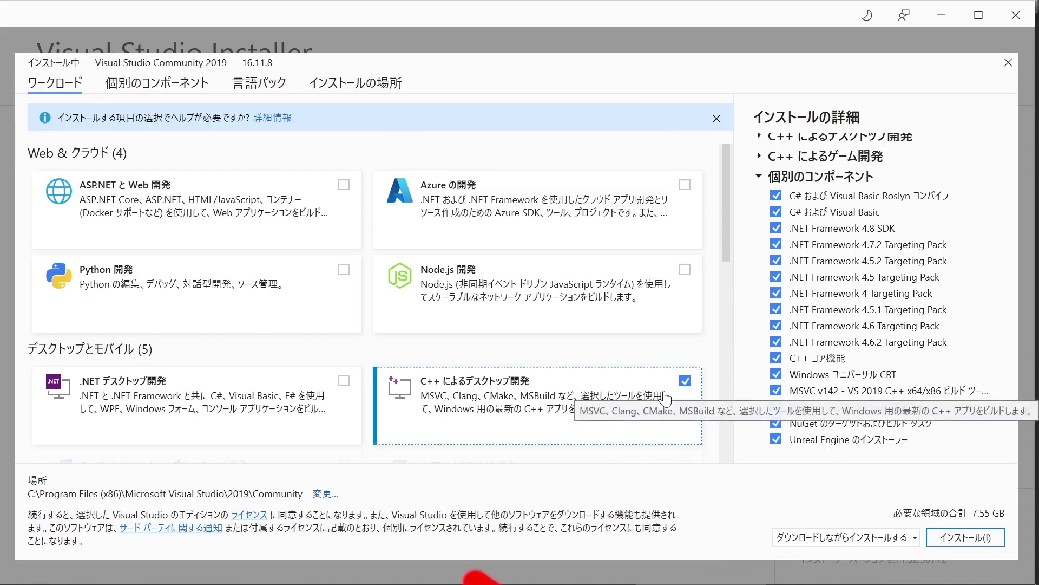
Step: Package the project for Windows (64-bit) into the 1231_test folder
{"action": "scroll", "coordinate": [569, 430], "scroll_direction": "down", "scroll_amount": 5}
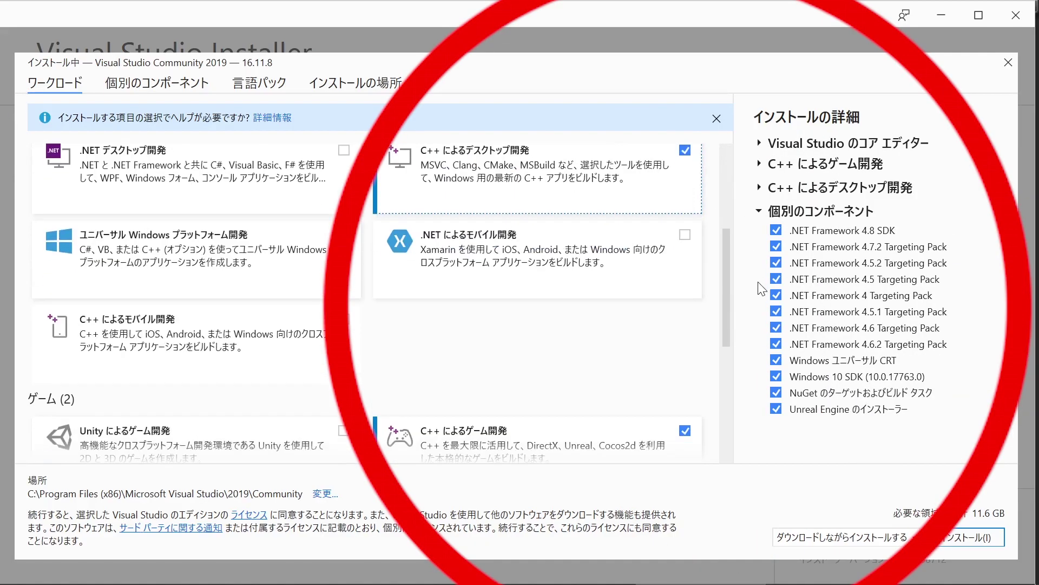
{"action": "scroll", "coordinate": [569, 431], "scroll_direction": "down", "scroll_amount": 3}
{"action": "scroll", "coordinate": [715, 219], "scroll_direction": "up", "scroll_amount": 8}
{"action": "scroll", "coordinate": [715, 219], "scroll_direction": "down", "scroll_amount": 3}
{"action": "scroll", "coordinate": [603, 366], "scroll_direction": "down", "scroll_amount": 3}
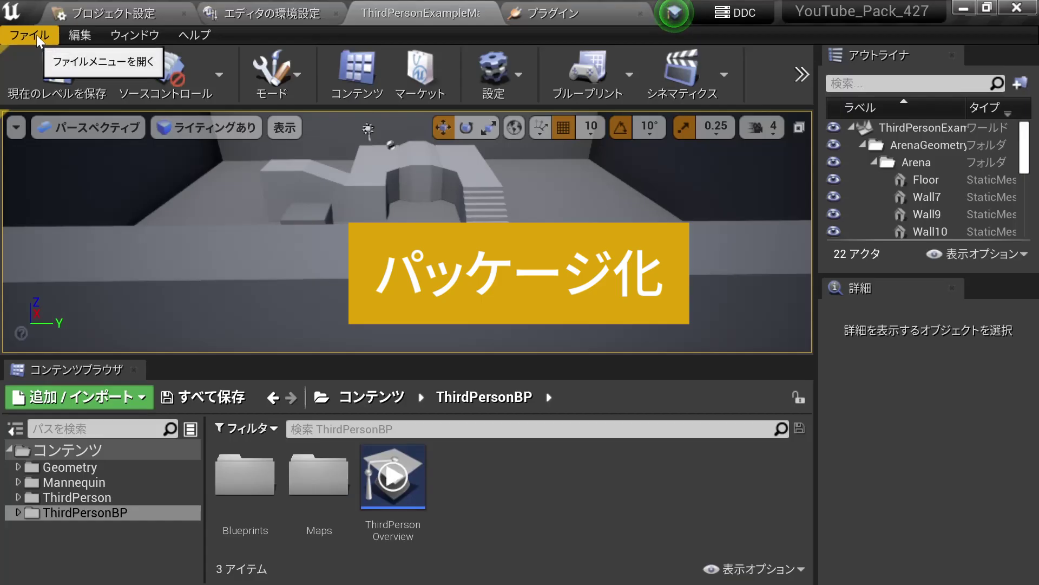
{"action": "left_click", "coordinate": [30, 34]}
{"action": "mouse_move", "coordinate": [206, 230]}
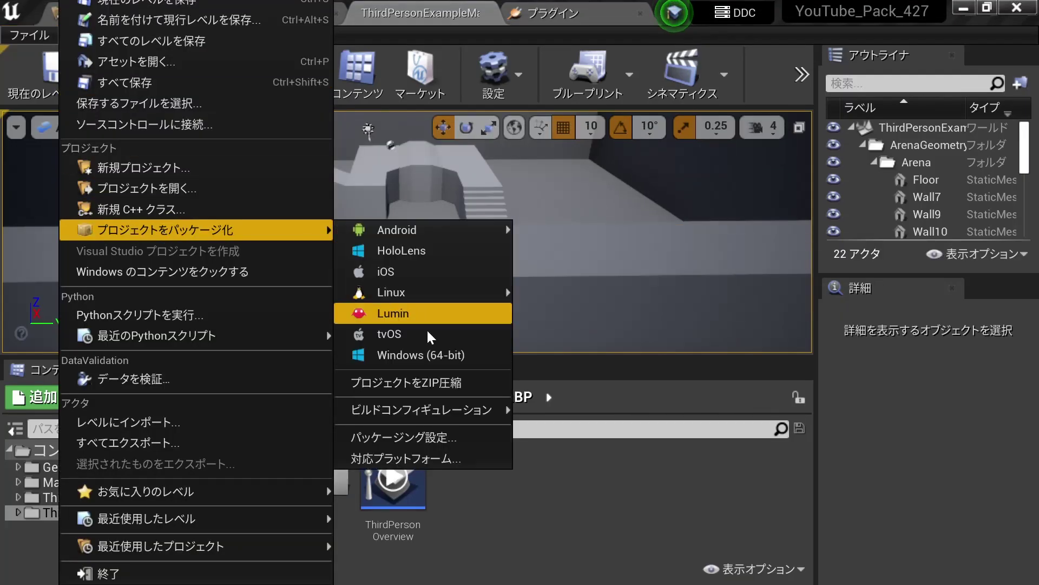
{"action": "left_click", "coordinate": [443, 355]}
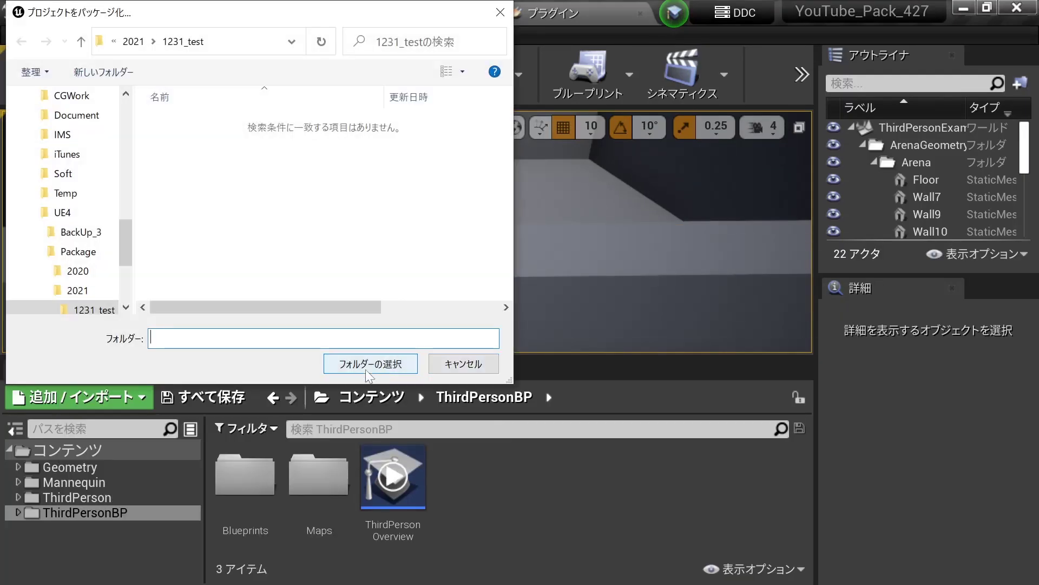
{"action": "left_click", "coordinate": [370, 364]}
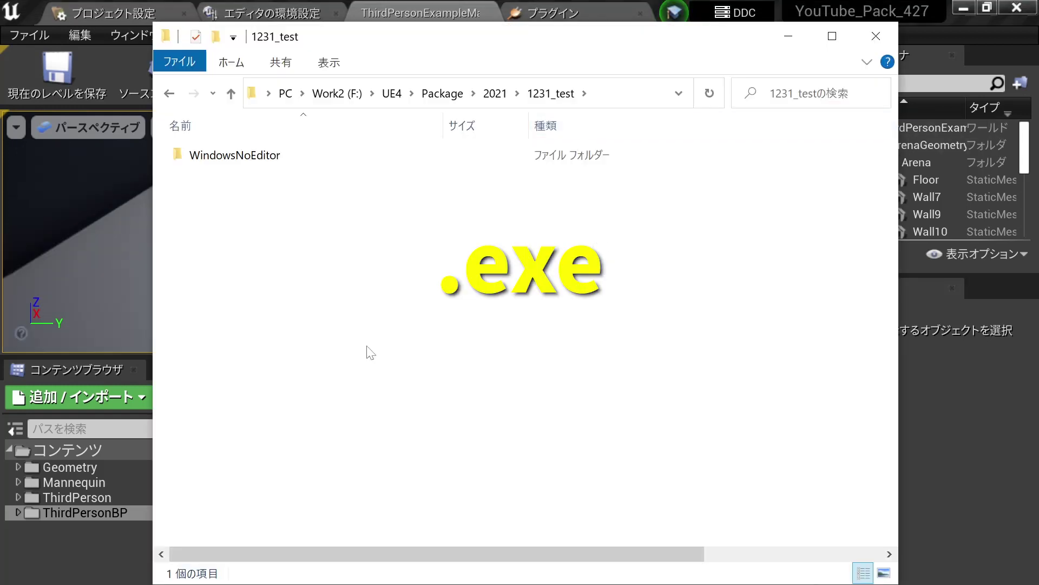
Step: Launch YouTube_Pack_427.exe from the WindowsNoEditor folder to run the packaged game
{"action": "double_click", "coordinate": [273, 157]}
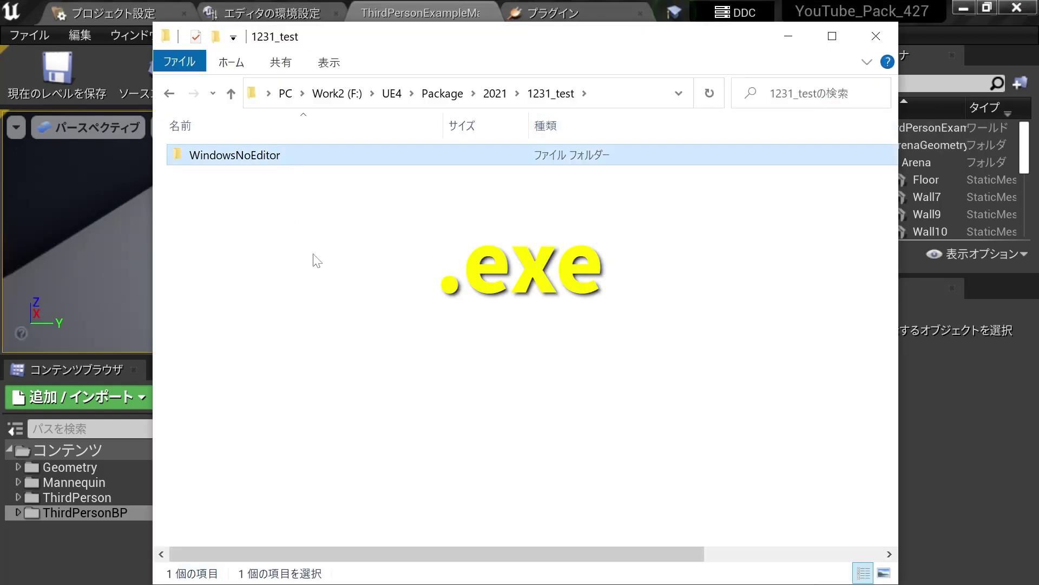
{"action": "left_click", "coordinate": [271, 216]}
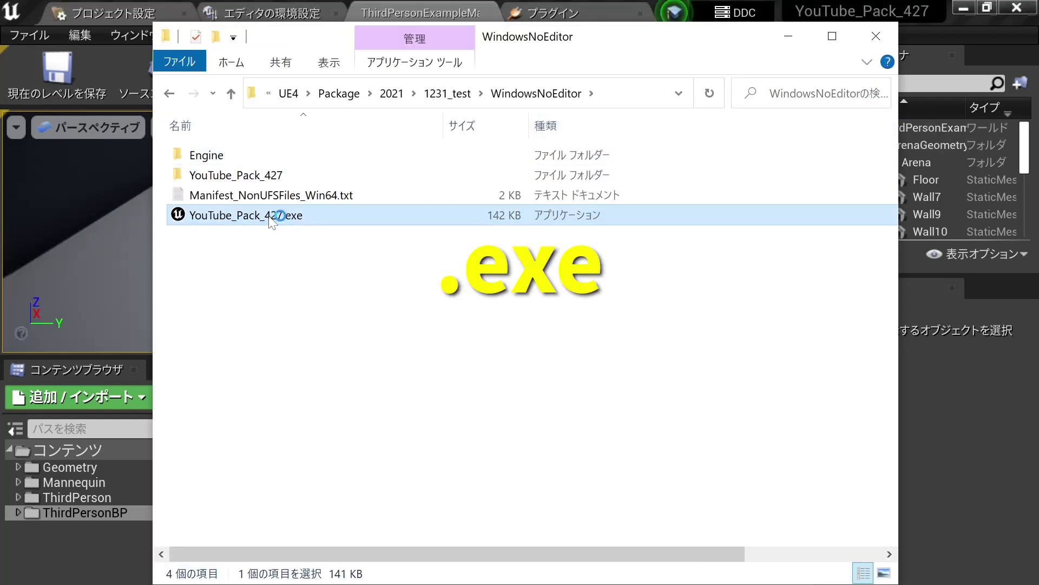
{"action": "double_click", "coordinate": [272, 223]}
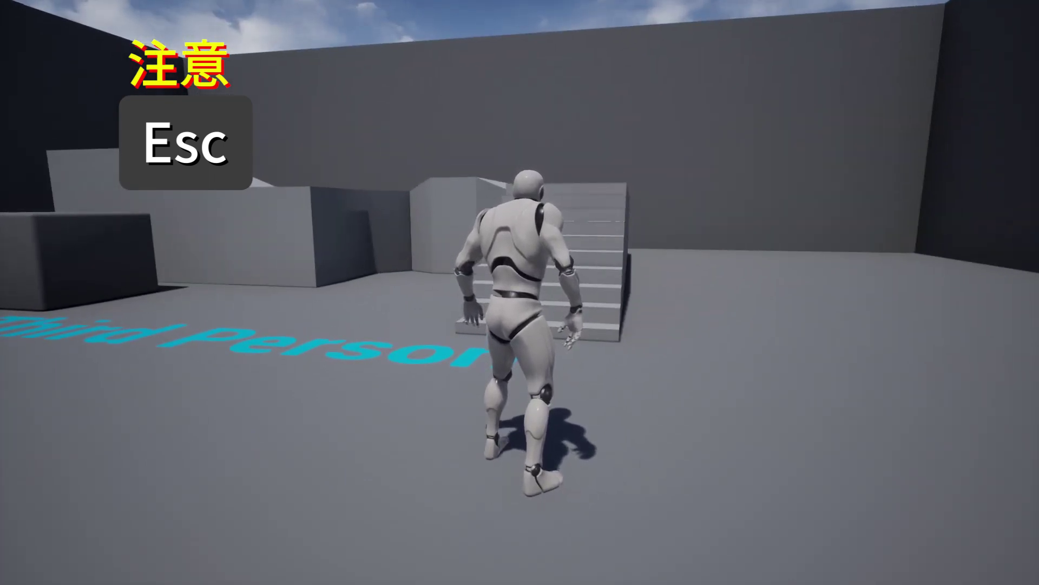
Step: Stop the test game and select the Escape and Quit Game nodes in the Level Blueprint
{"action": "key", "text": "Escape"}
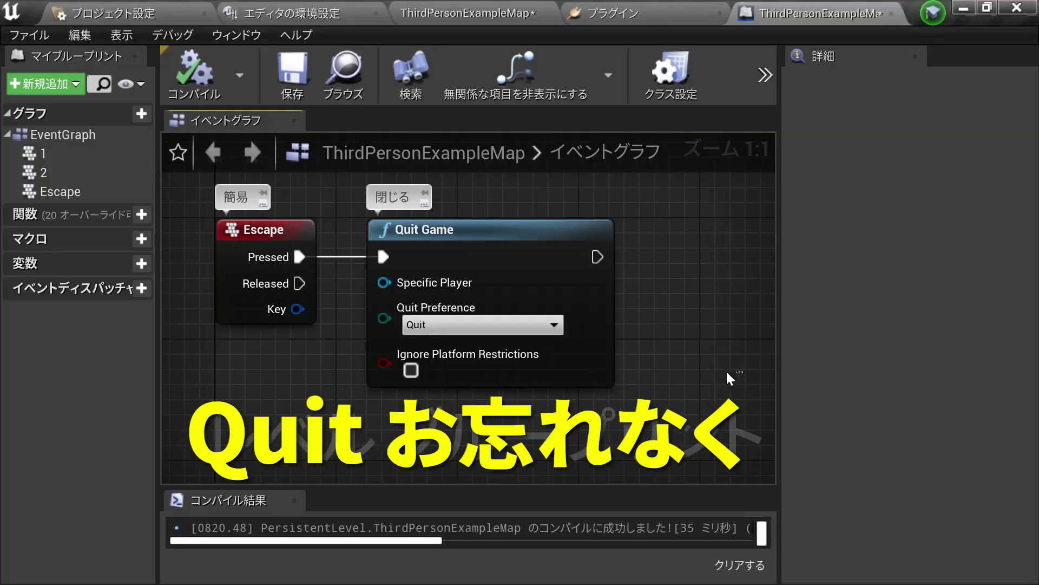
{"action": "left_click_drag", "start_coordinate": [730, 376], "coordinate": [255, 260]}
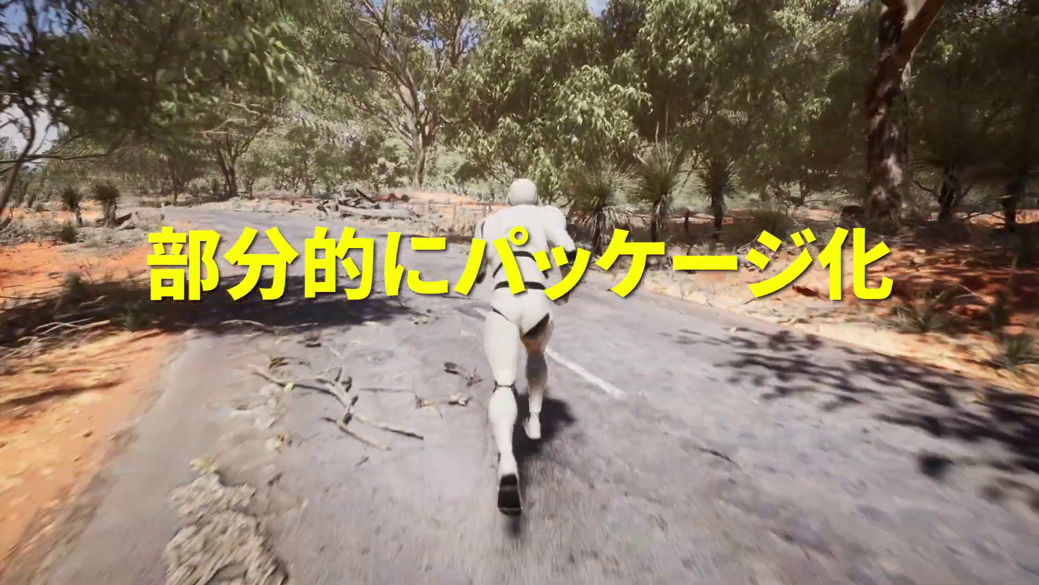
Step: Enable Cook Only Maps in the advanced Packaging project settings
{"action": "left_click", "coordinate": [509, 89]}
{"action": "left_click", "coordinate": [623, 93]}
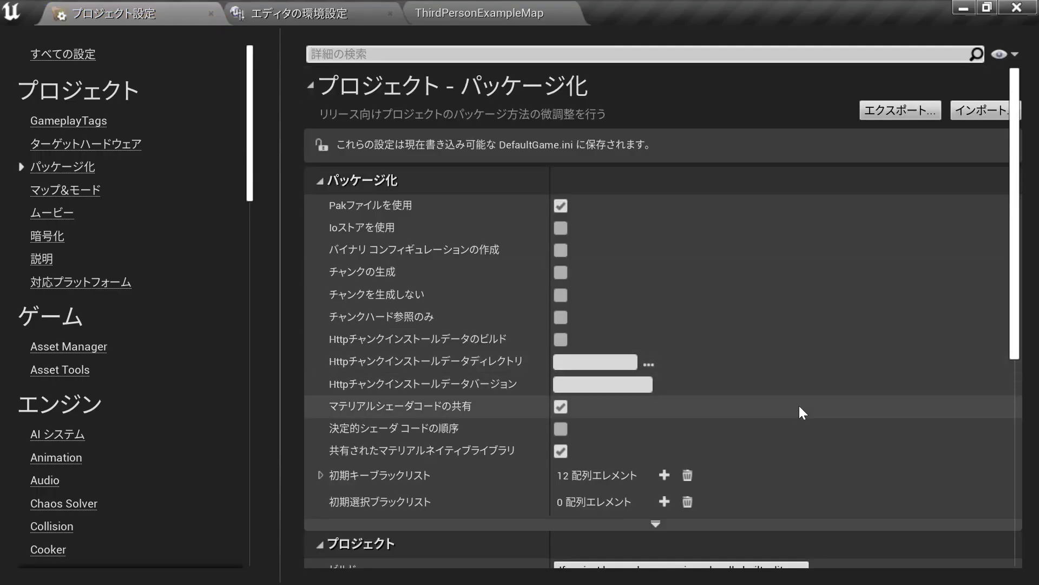
{"action": "scroll", "coordinate": [799, 405], "scroll_direction": "down", "scroll_amount": 3}
{"action": "left_click", "coordinate": [649, 396]}
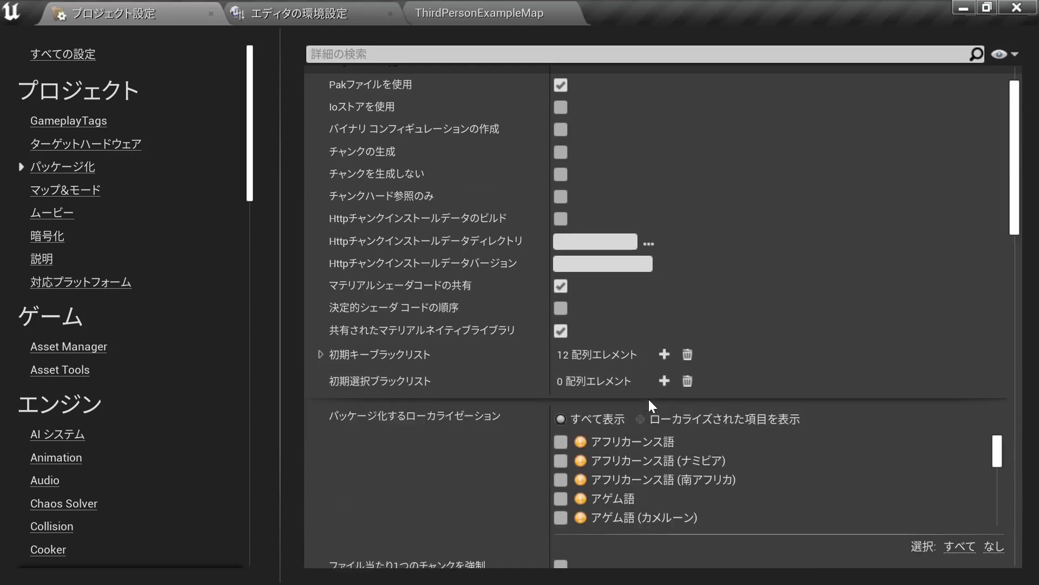
{"action": "scroll", "coordinate": [648, 398], "scroll_direction": "down", "scroll_amount": 5}
{"action": "scroll", "coordinate": [631, 376], "scroll_direction": "down", "scroll_amount": 5}
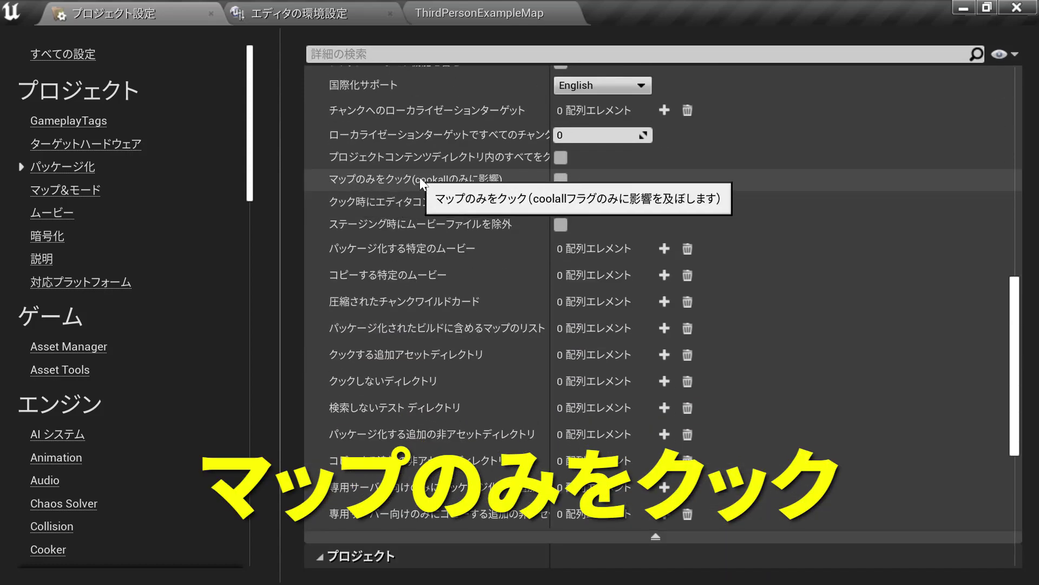
{"action": "left_click", "coordinate": [561, 178]}
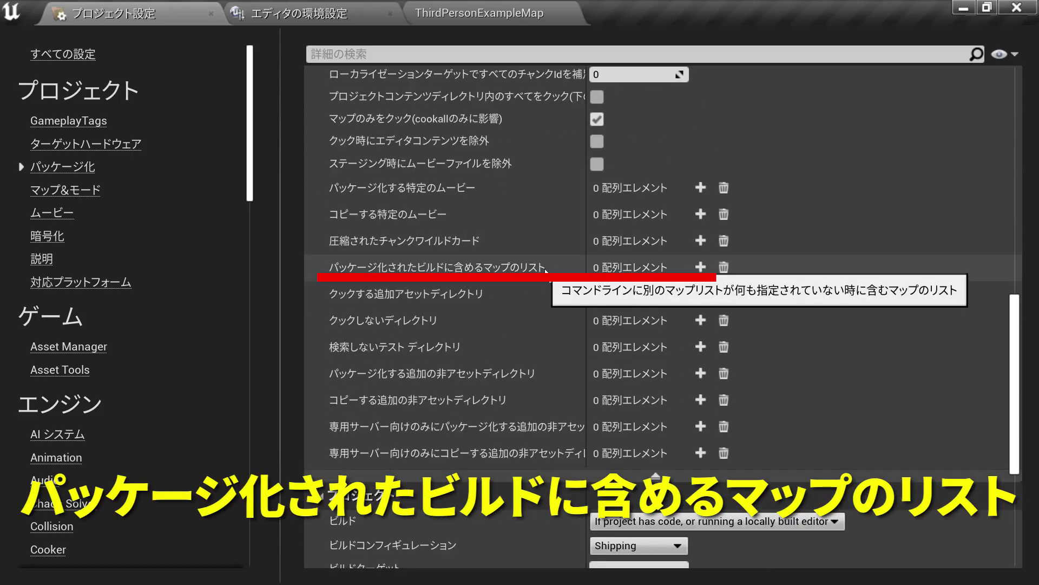
Step: Add /Game/ThirdPersonBP/Maps/ThirdPersonExampleMap as the first map to package
{"action": "left_click", "coordinate": [700, 267]}
{"action": "left_click", "coordinate": [667, 293]}
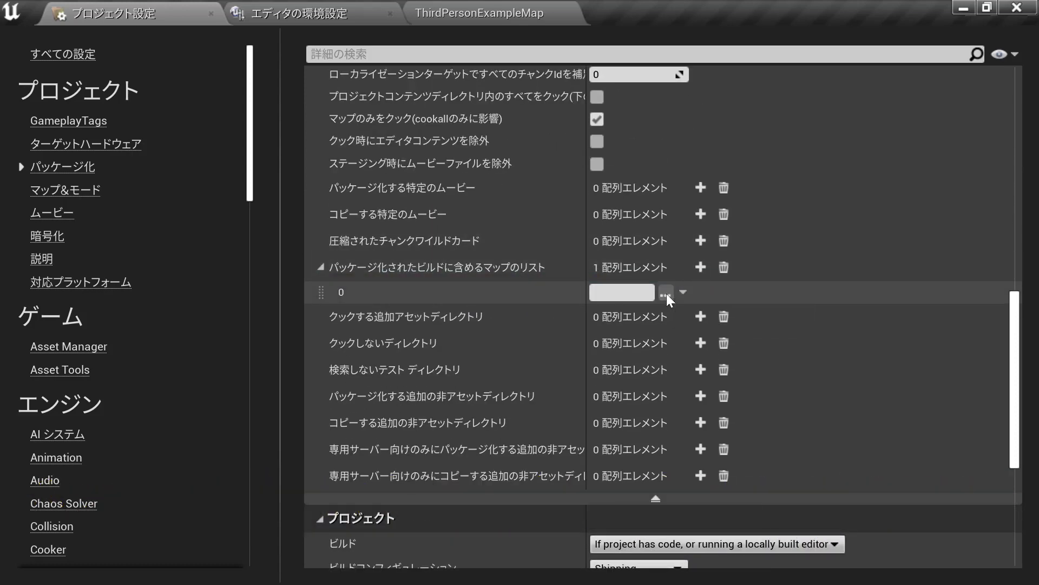
{"action": "double_click", "coordinate": [197, 208]}
{"action": "left_click", "coordinate": [233, 122]}
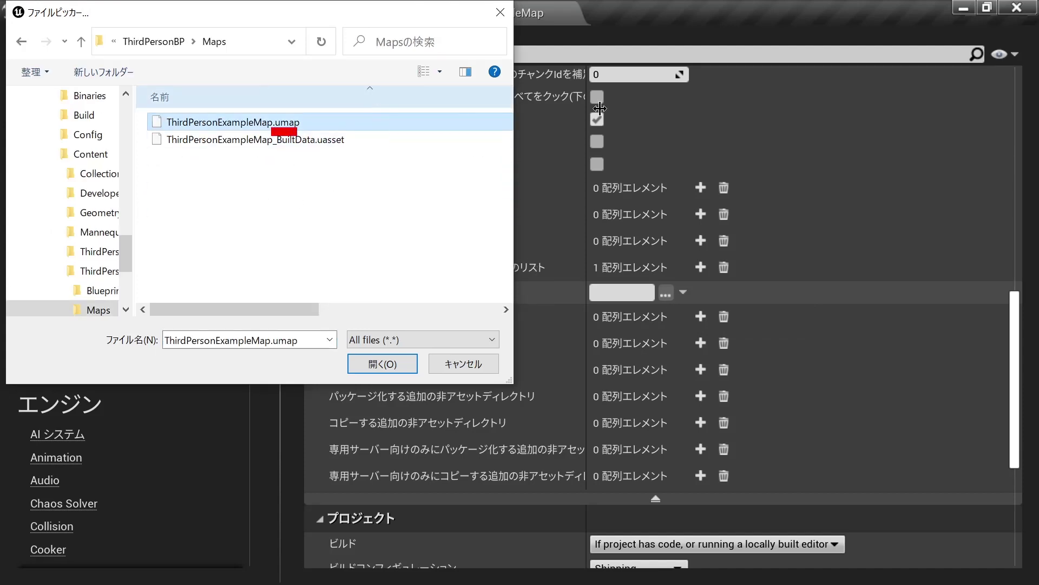
{"action": "key", "text": "Return"}
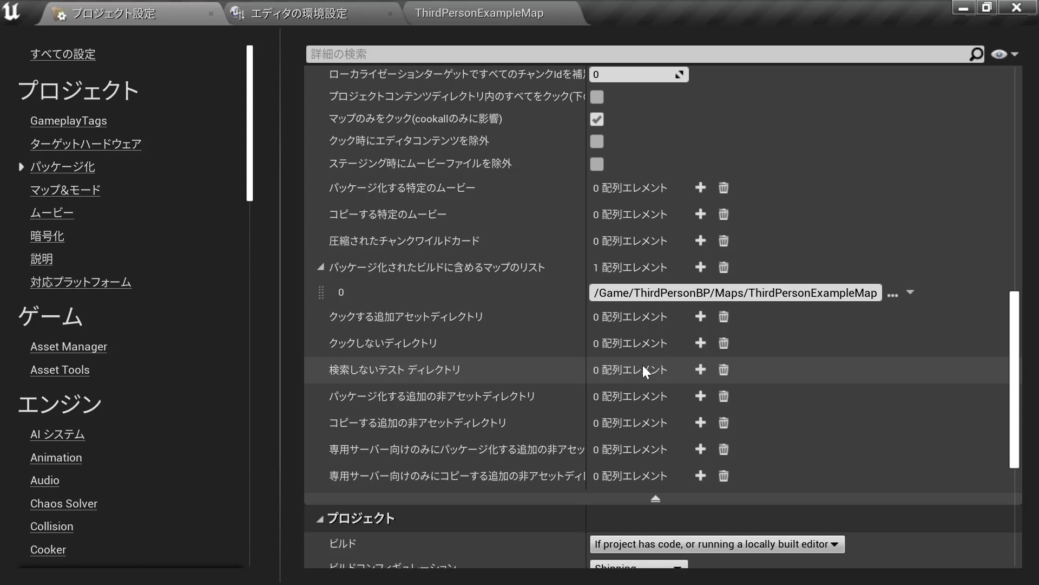
Step: Add several empty entries to the maps list, then delete one of them
{"action": "left_click", "coordinate": [697, 265]}
{"action": "left_click", "coordinate": [697, 265]}
{"action": "left_click", "coordinate": [697, 265]}
{"action": "left_click", "coordinate": [698, 265]}
{"action": "left_click", "coordinate": [697, 265]}
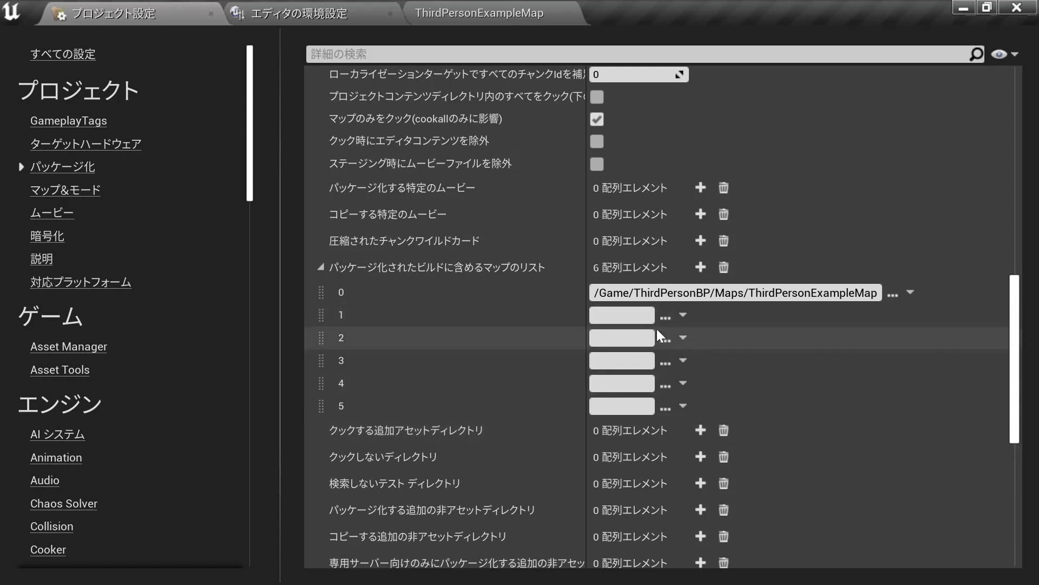
{"action": "left_click", "coordinate": [683, 314]}
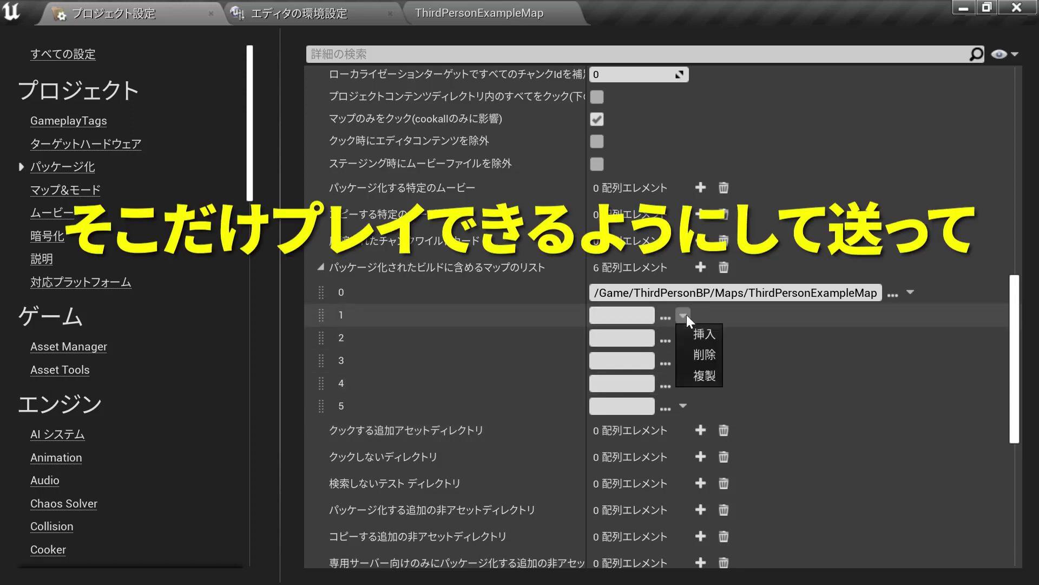
{"action": "left_click", "coordinate": [690, 355]}
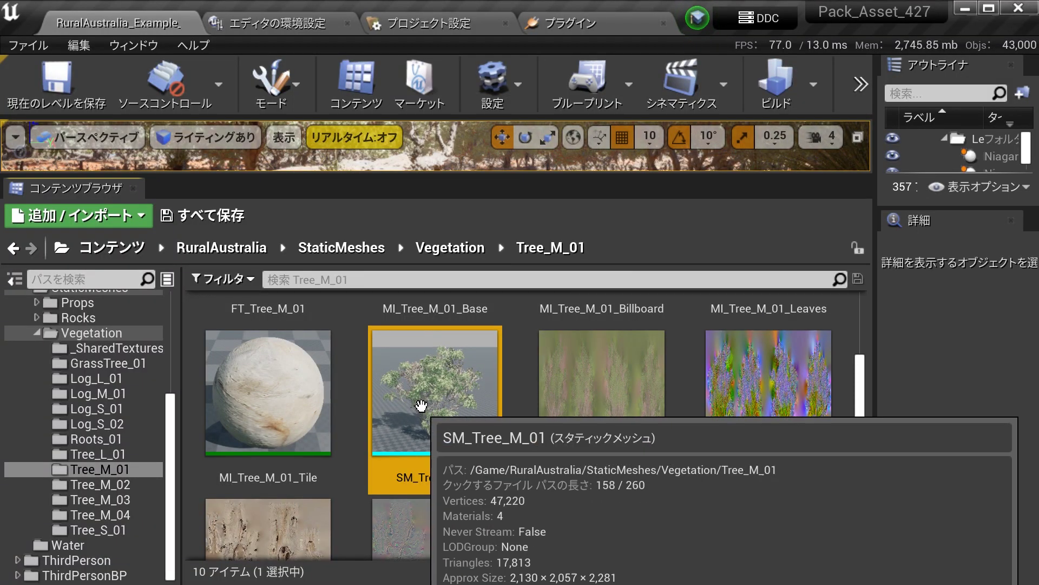
Step: Bring up SM_Tree_M_01's Asset Actions submenu to reveal the Migrate option
{"action": "right_click", "coordinate": [422, 407]}
{"action": "mouse_move", "coordinate": [539, 97]}
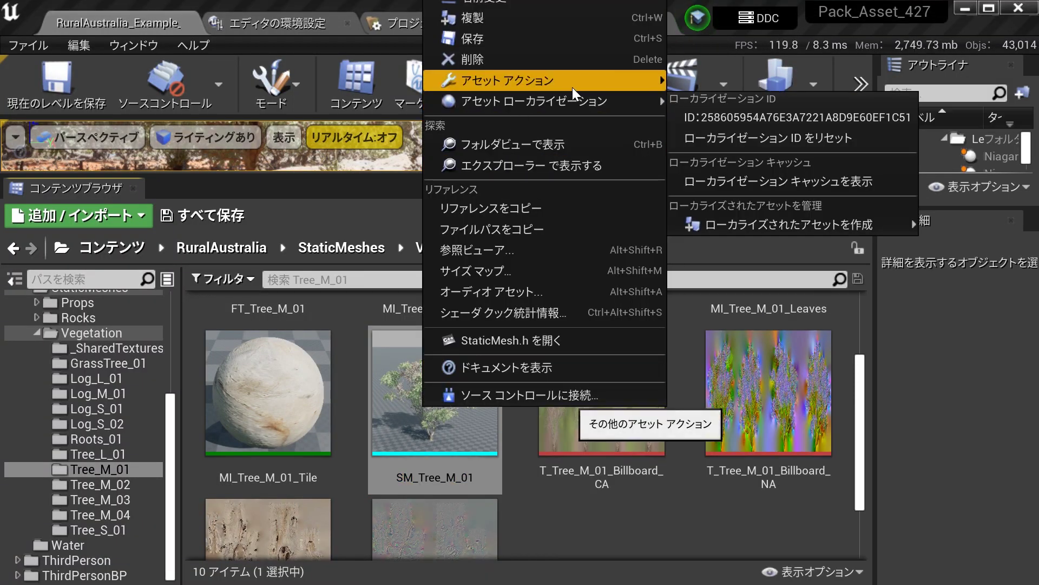
{"action": "mouse_move", "coordinate": [573, 87]}
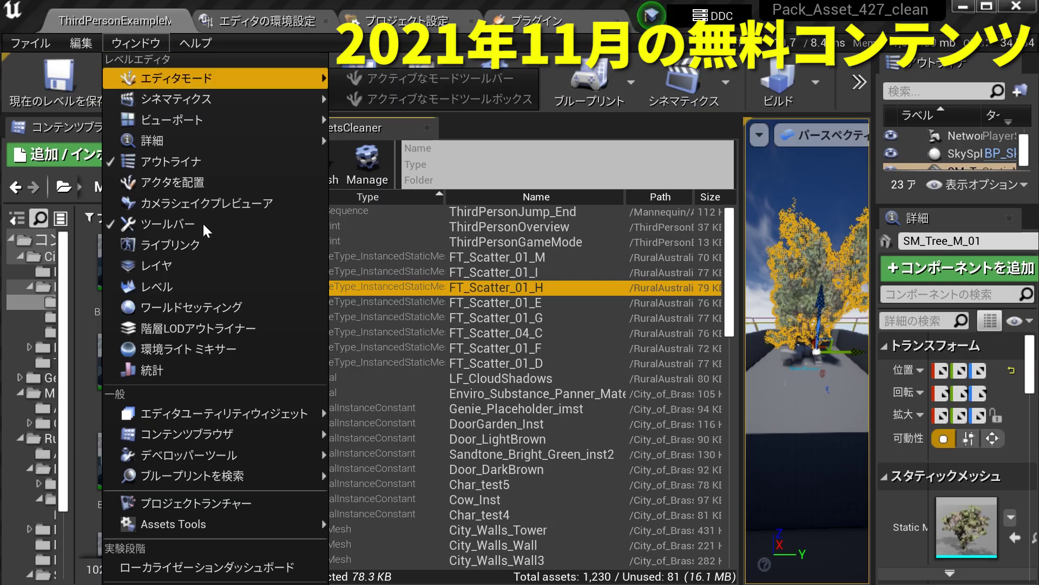
Step: Open the Assets Cleaner panel and review unused entries like ThirdPersonJump_End and ThirdPersonGameMode
{"action": "mouse_move", "coordinate": [299, 523]}
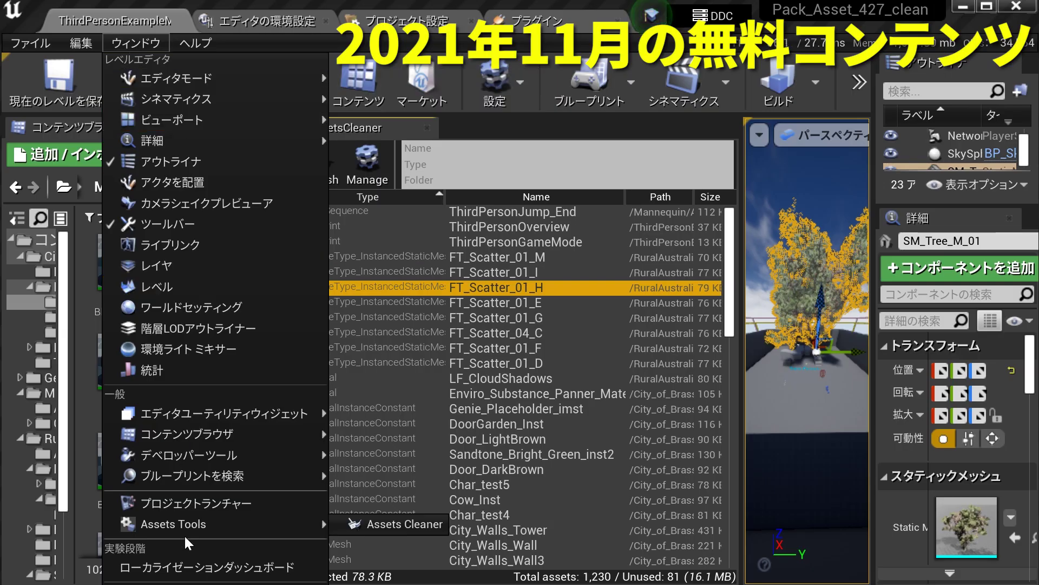
{"action": "left_click", "coordinate": [388, 523]}
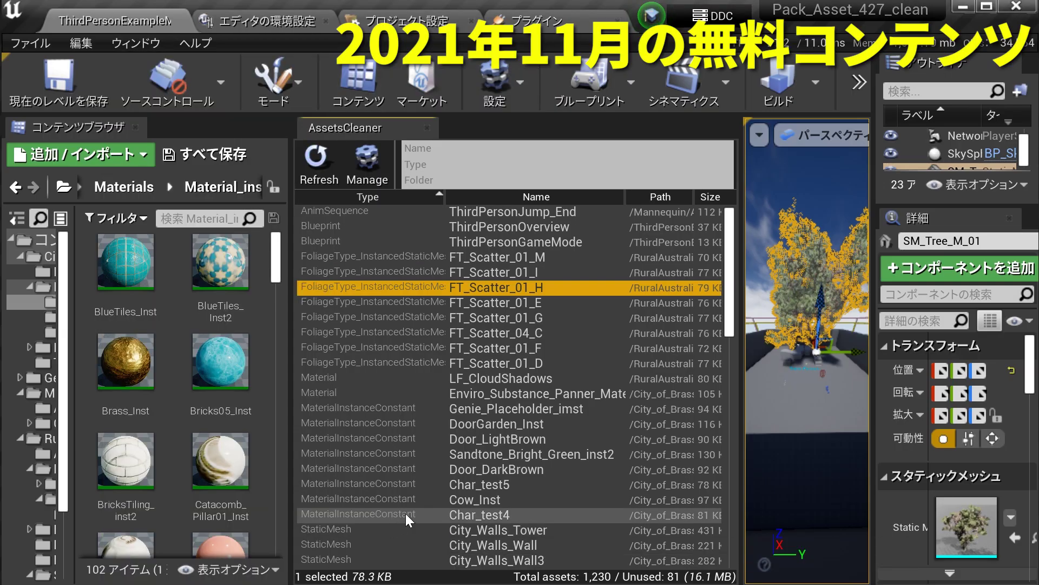
{"action": "left_click", "coordinate": [505, 212]}
{"action": "left_click", "coordinate": [509, 242]}
{"action": "left_click", "coordinate": [501, 273]}
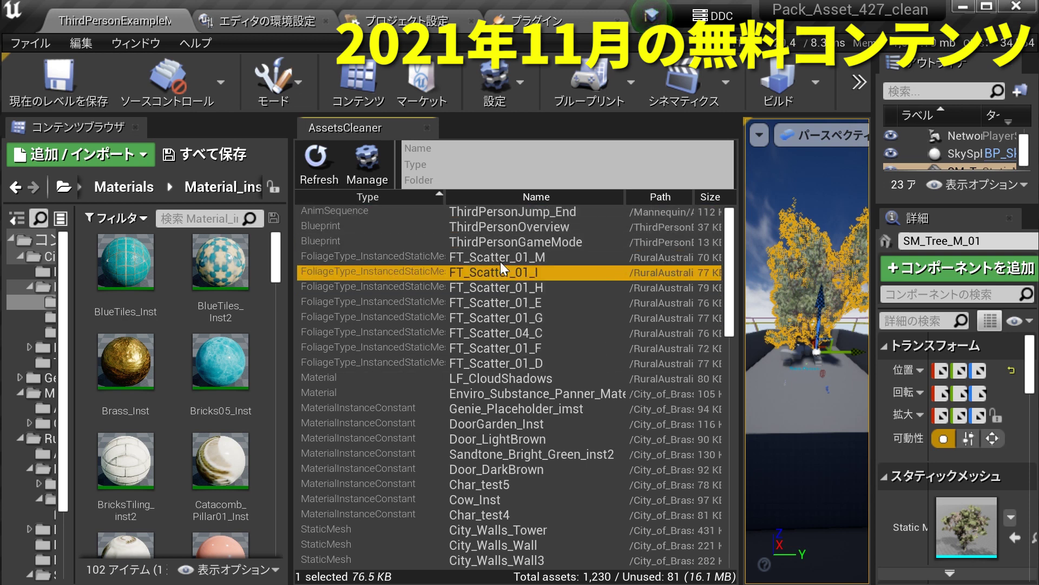
Step: Browse to FT_Scatter_01_M and LF_CloudShadows in the content browser from the unused list
{"action": "left_click", "coordinate": [502, 257]}
{"action": "right_click", "coordinate": [501, 258]}
{"action": "left_click", "coordinate": [527, 281]}
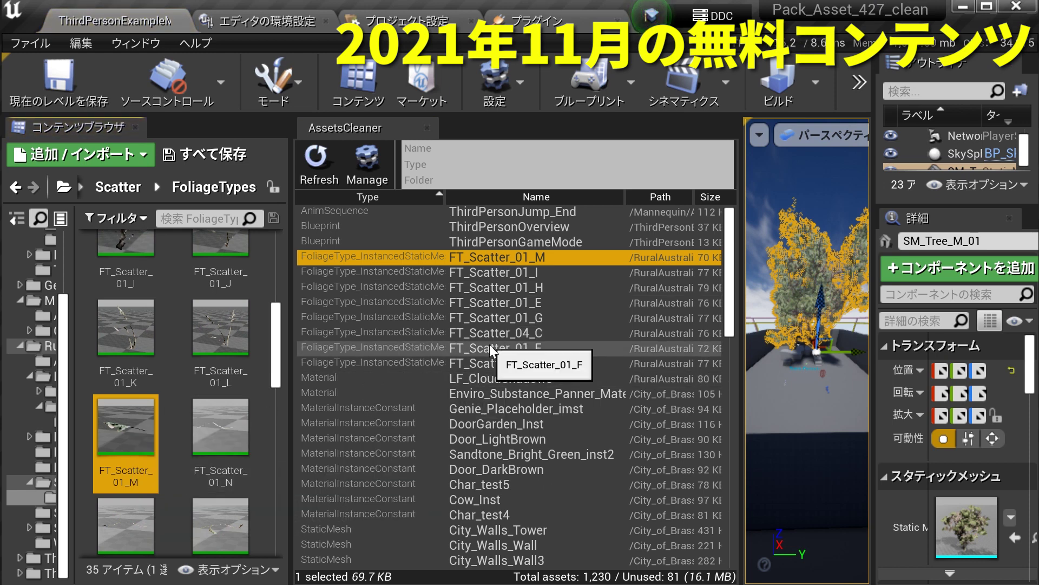
{"action": "left_click", "coordinate": [493, 378]}
{"action": "right_click", "coordinate": [487, 380]}
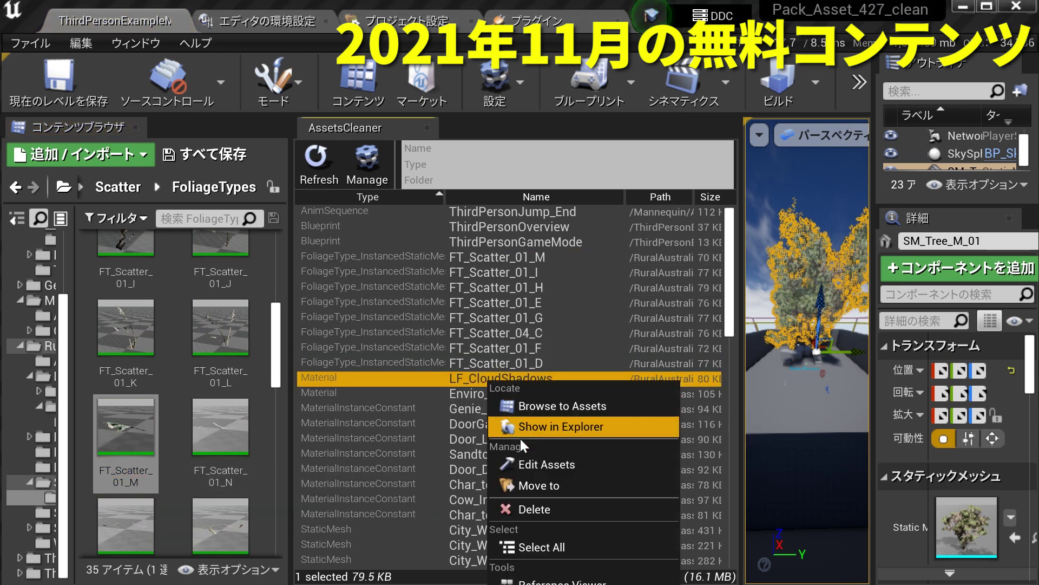
{"action": "left_click", "coordinate": [545, 410]}
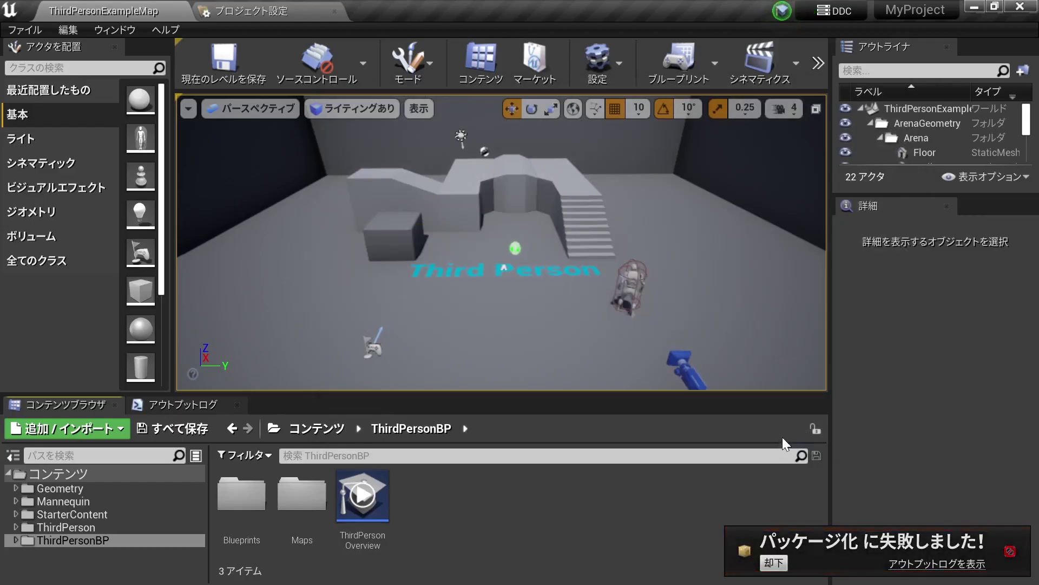
Step: Show the failed packaging's full output log and highlight the disabled OpenImageDenoise plugin error
{"action": "left_click", "coordinate": [959, 566]}
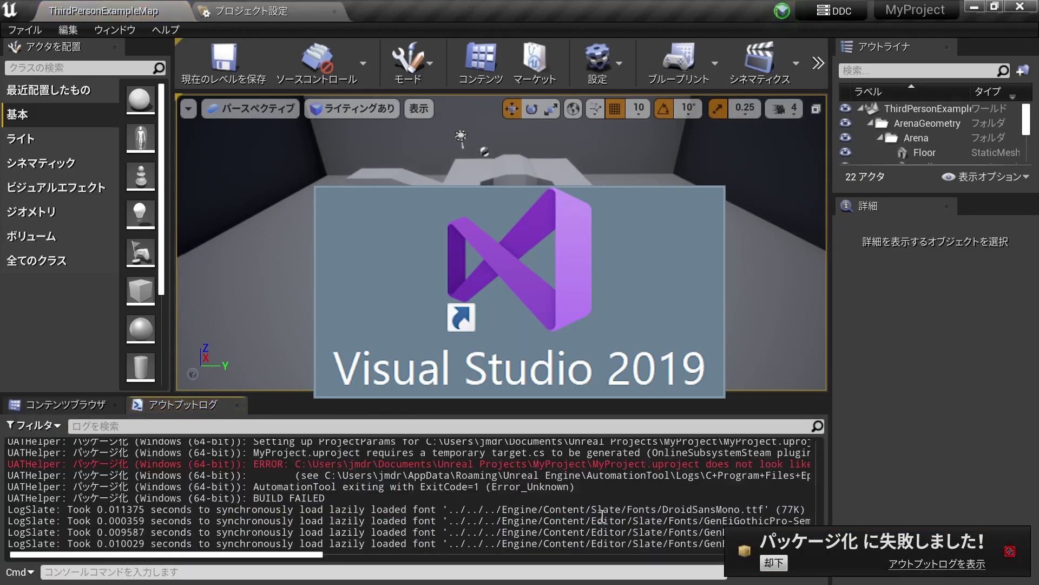
{"action": "left_click_drag", "start_coordinate": [167, 554], "coordinate": [319, 557]}
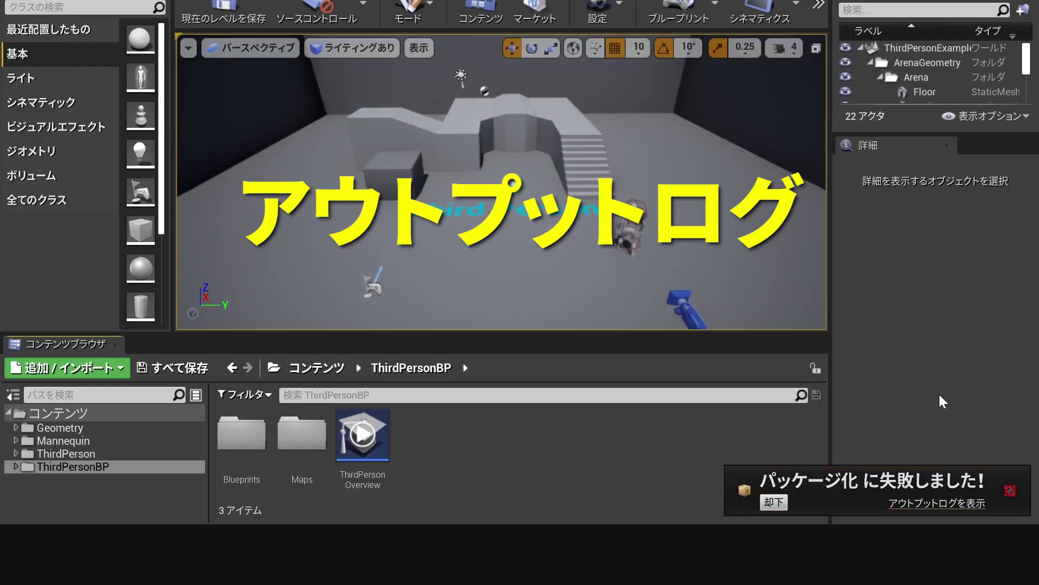
{"action": "left_click", "coordinate": [942, 503]}
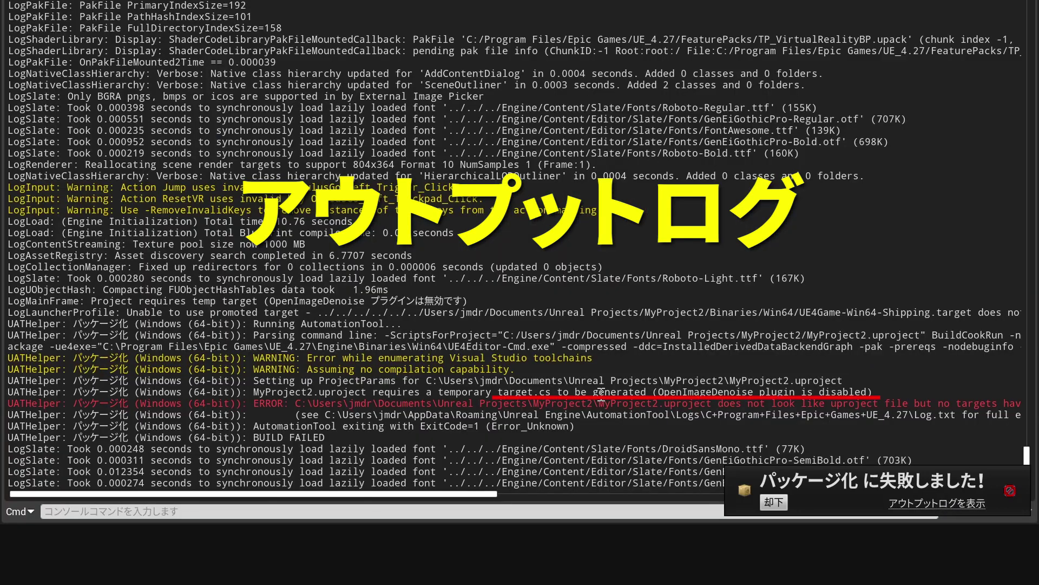
{"action": "left_click_drag", "start_coordinate": [593, 392], "coordinate": [886, 396]}
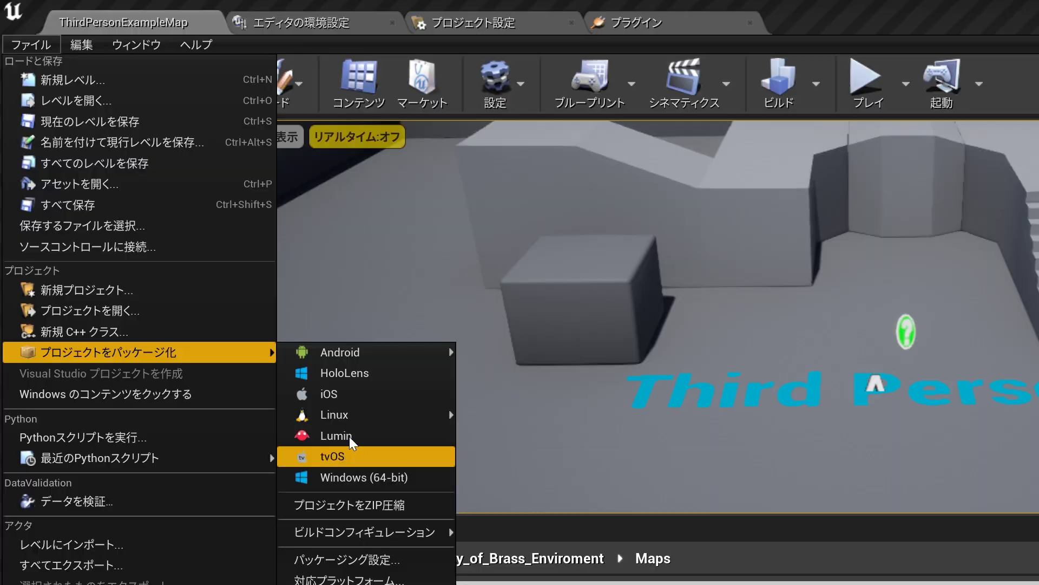
Step: Expand Android in the Package Project platform list to show its ASTC, DXT and ETC2 variants
{"action": "mouse_move", "coordinate": [357, 353]}
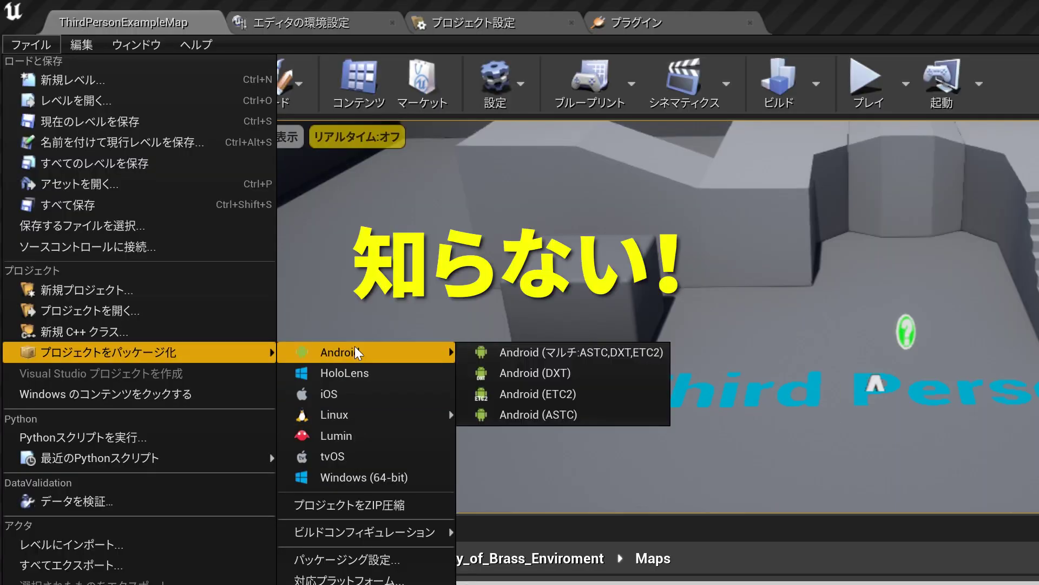